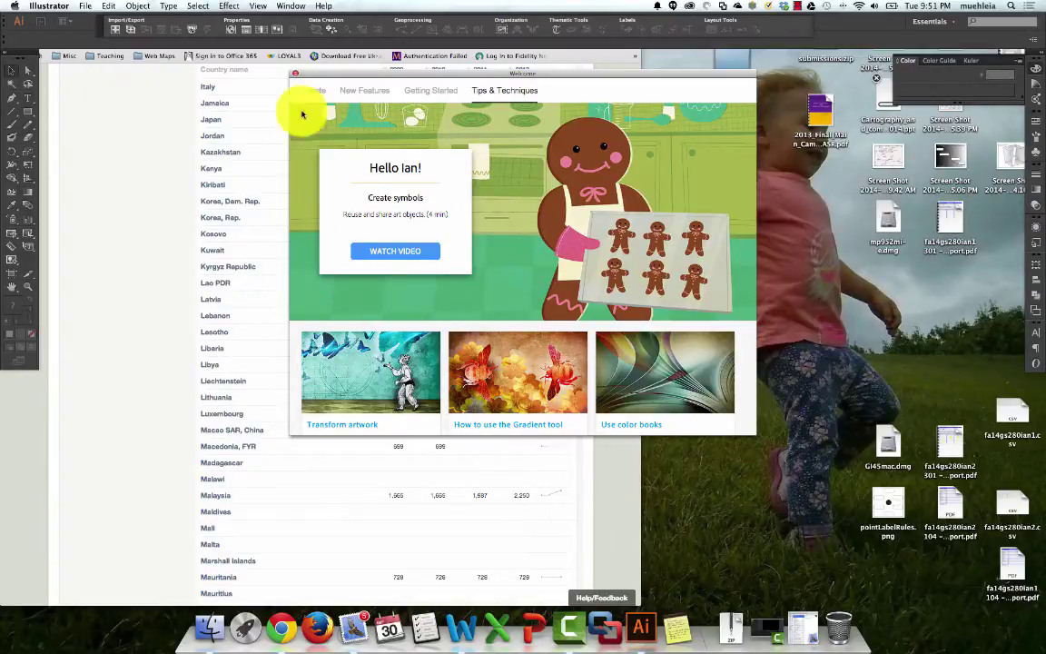
# Close the Welcome window and bring Illustrator back to the front
pyautogui.moveTo(330, 84); pyautogui.dragTo(303, 82)
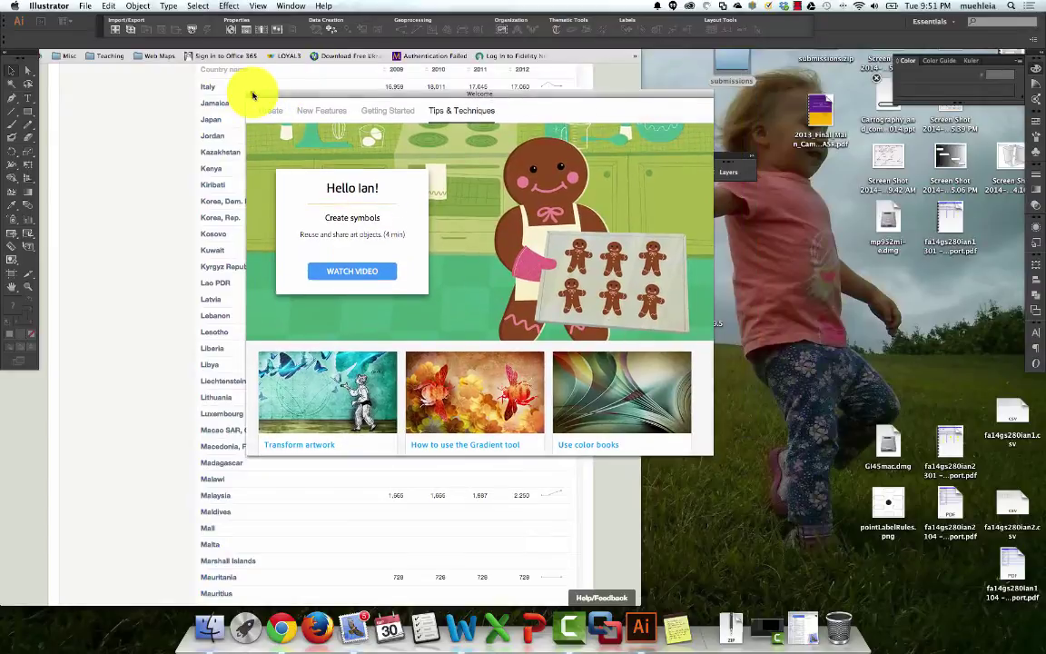
pyautogui.click(246, 89)
pyautogui.click(16, 22)
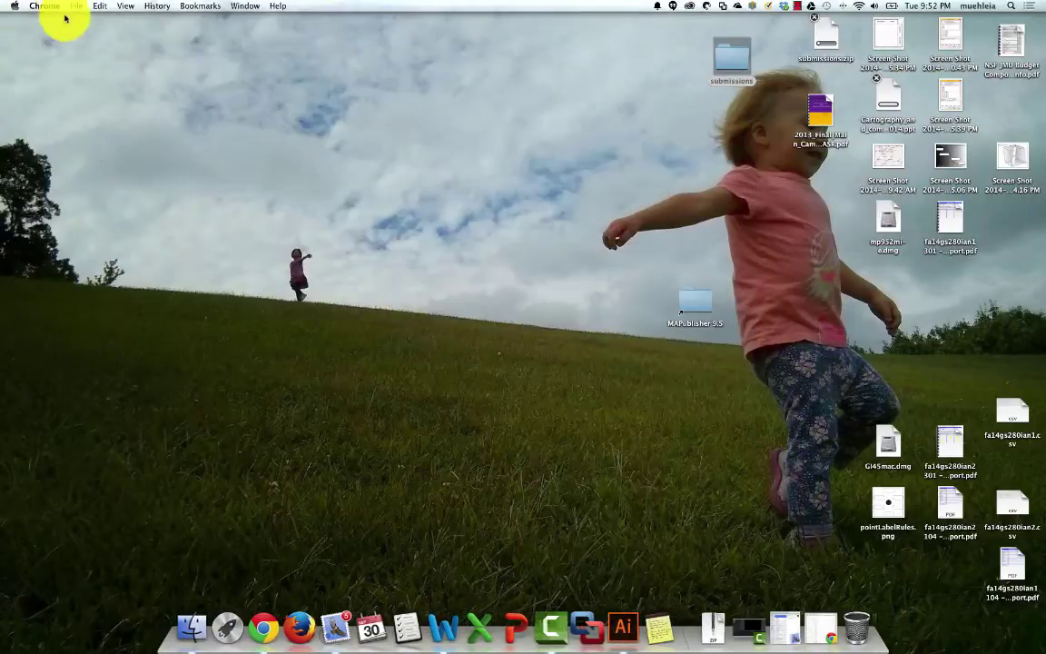
pyautogui.click(621, 619)
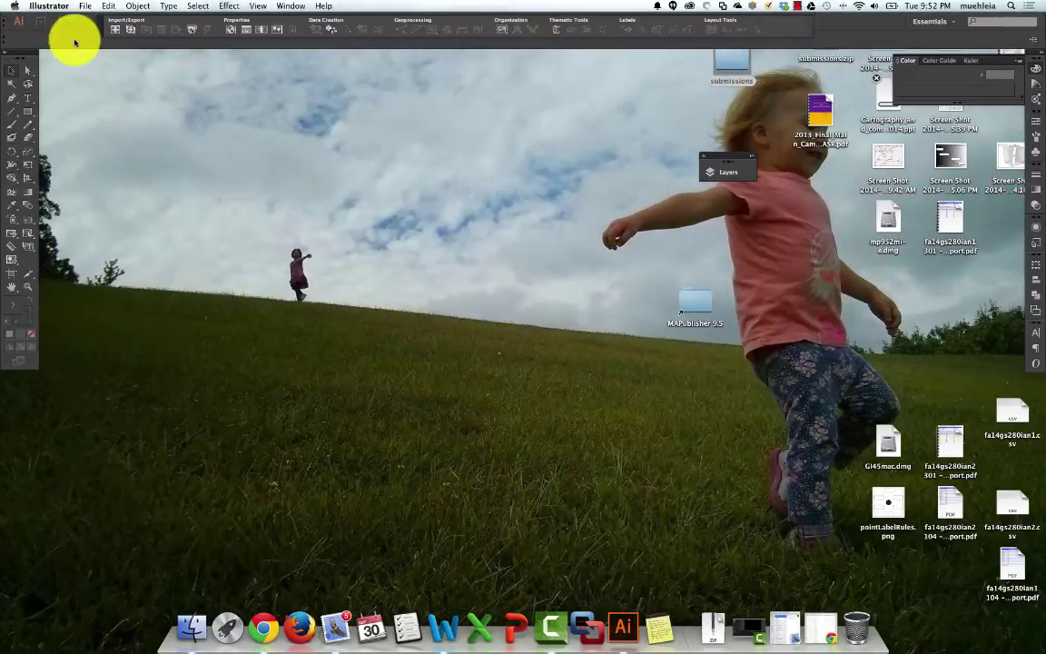
# Open the recent file IansSpainIllustrator_Dupla.ai and update all of its legacy text
pyautogui.click(82, 6)
pyautogui.moveTo(122, 50)
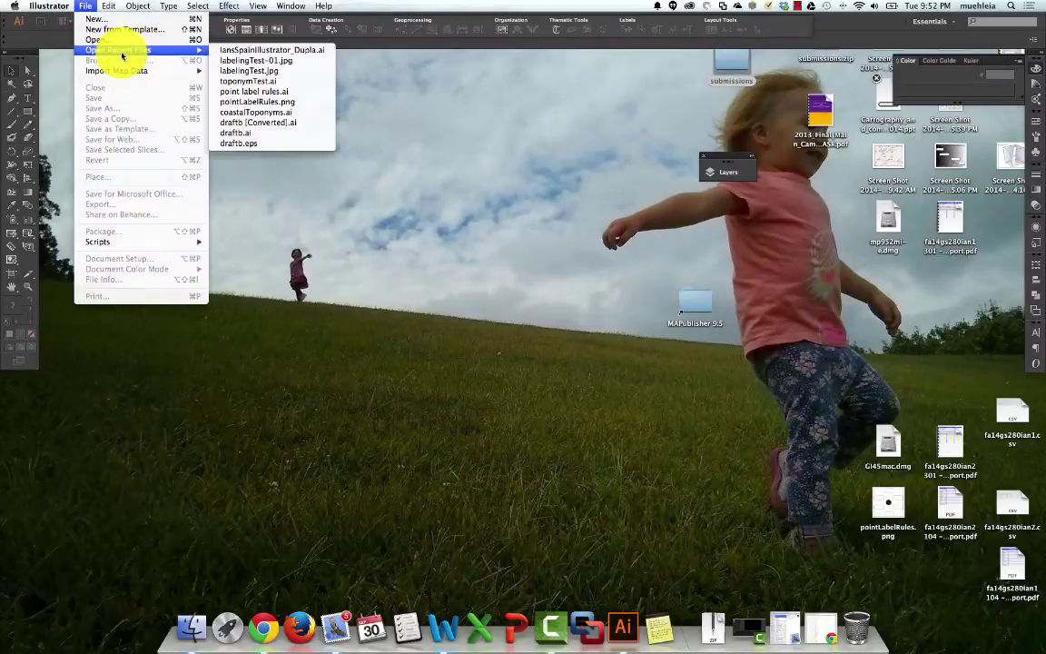
pyautogui.click(255, 50)
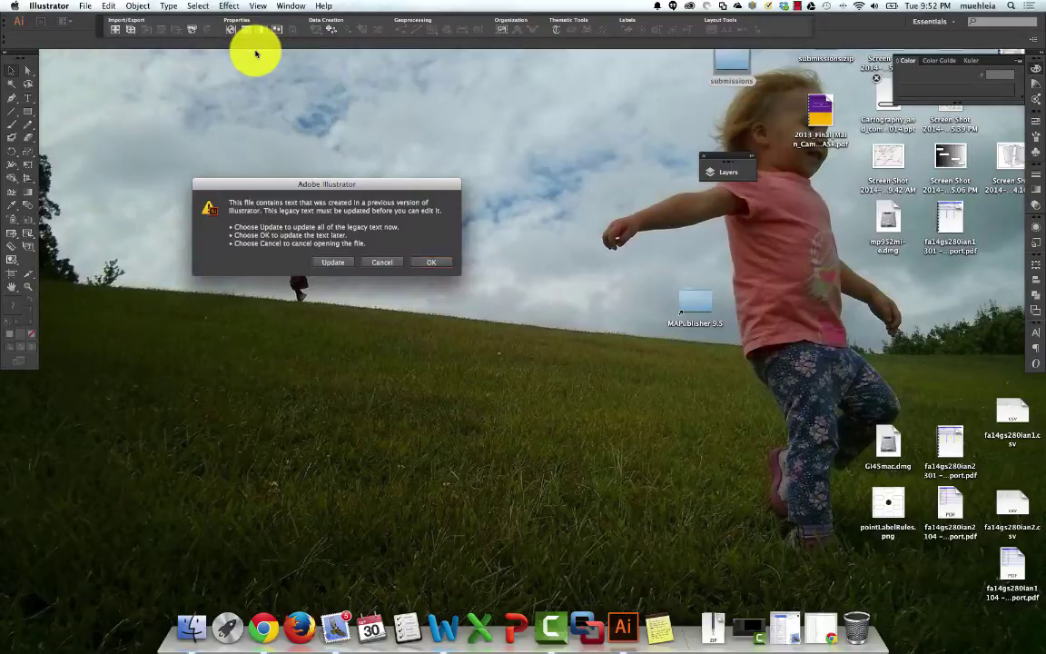
pyautogui.moveTo(337, 183); pyautogui.dragTo(382, 117)
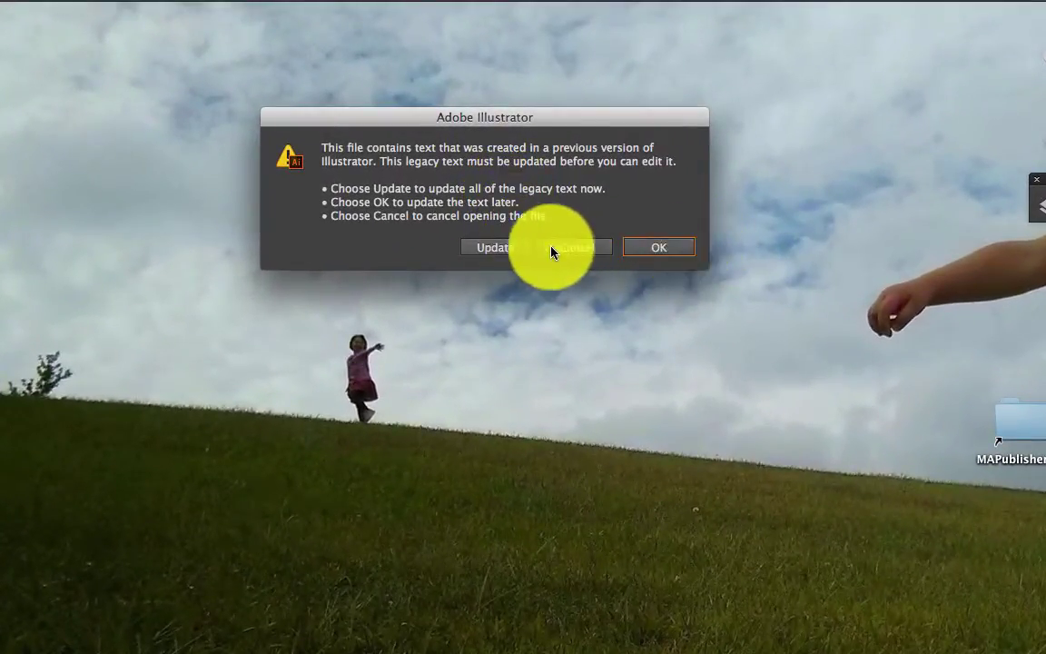
pyautogui.click(511, 247)
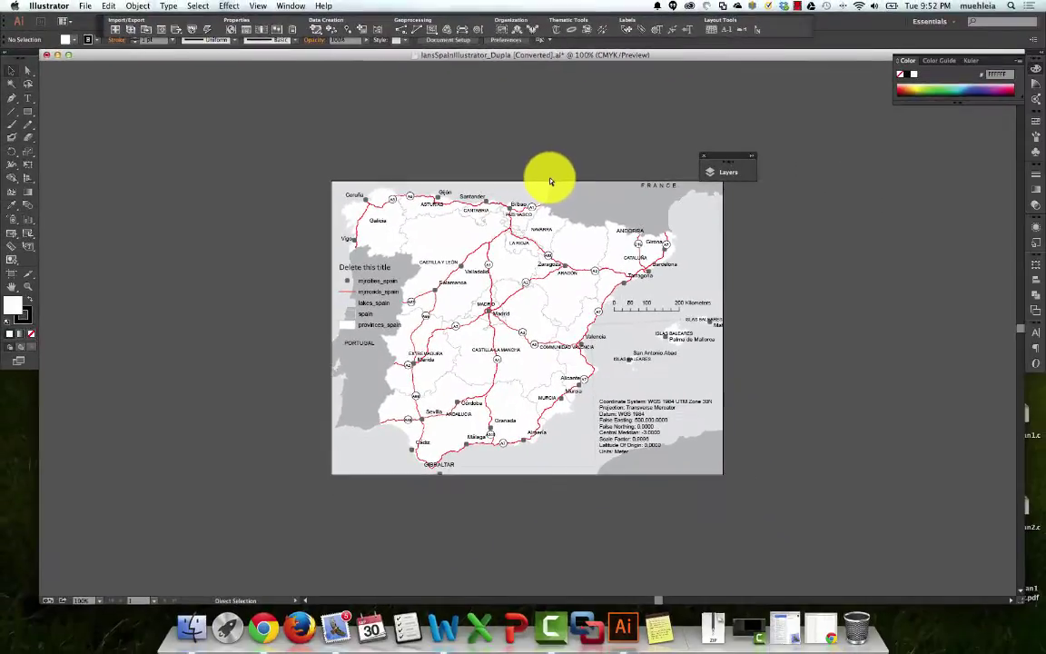
# Fit the artboard in the window and place the expanded Layers panel beside the map's upper right corner
pyautogui.press('super+0')
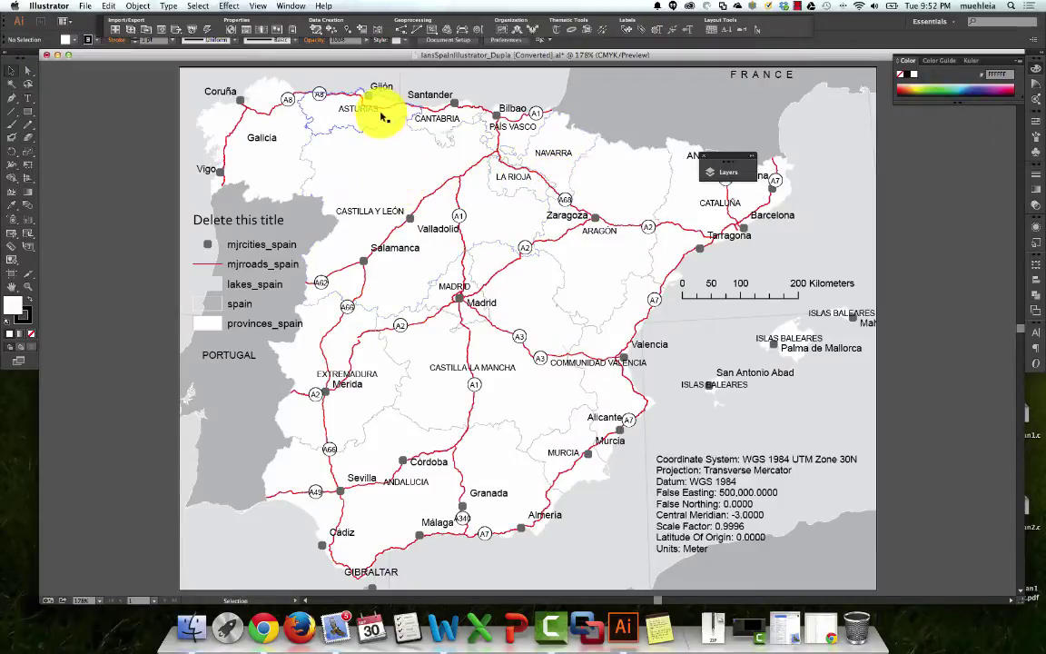
pyautogui.moveTo(725, 161); pyautogui.dragTo(957, 144)
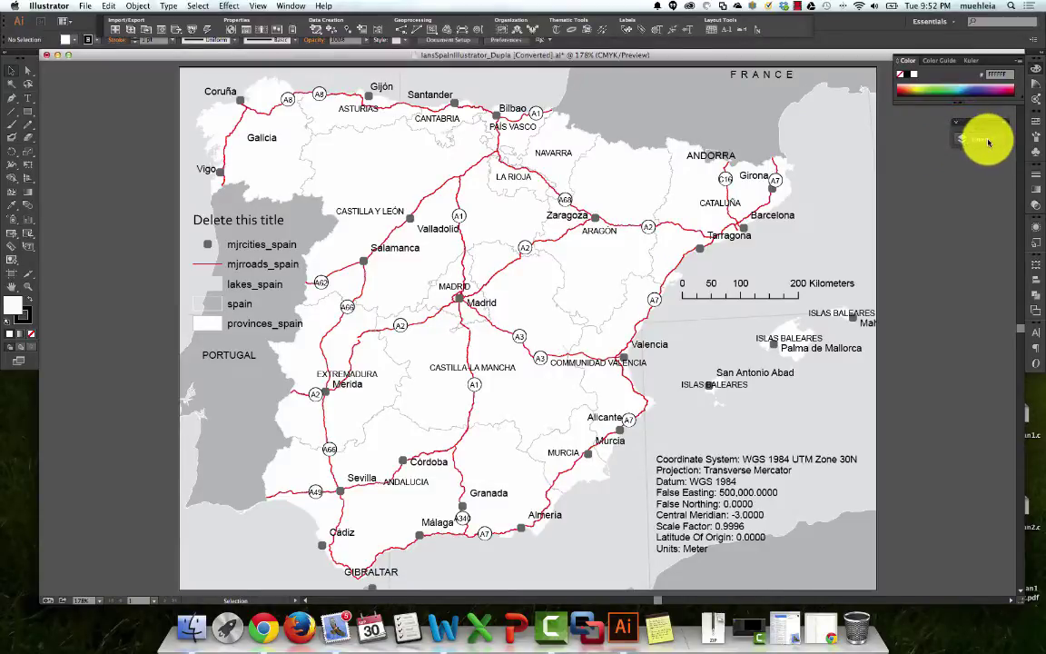
pyautogui.click(965, 141)
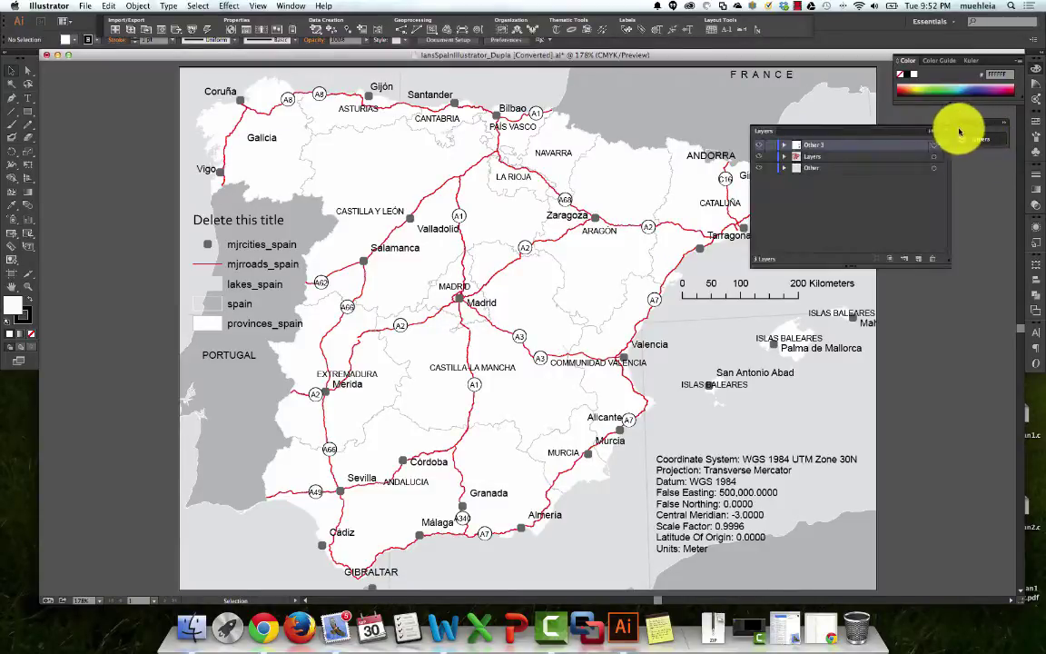
pyautogui.click(930, 130)
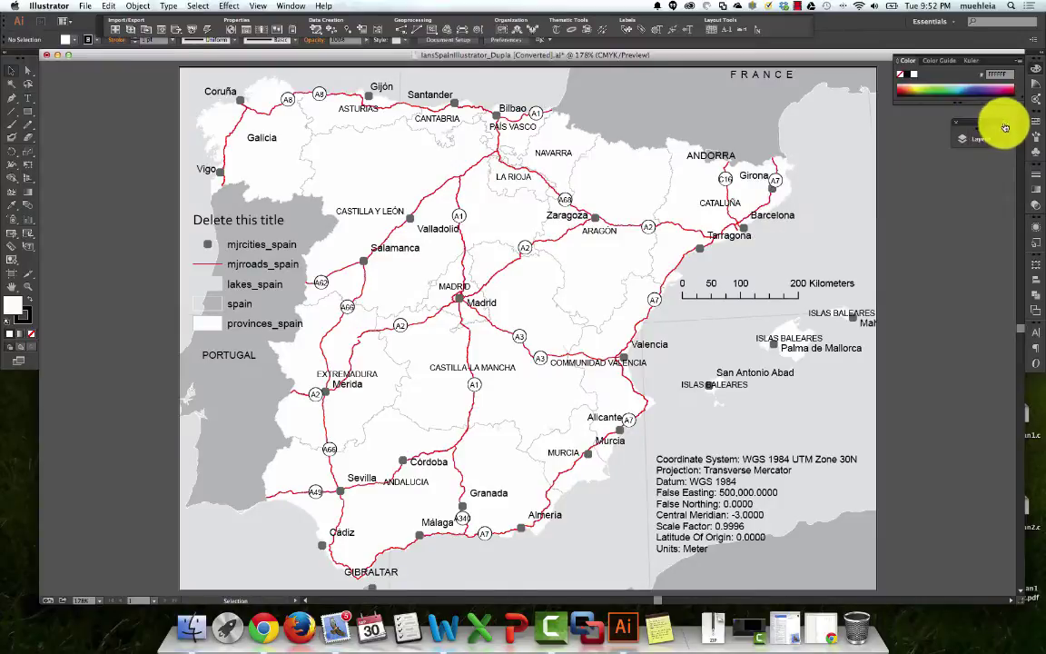
pyautogui.moveTo(1005, 128); pyautogui.dragTo(869, 106)
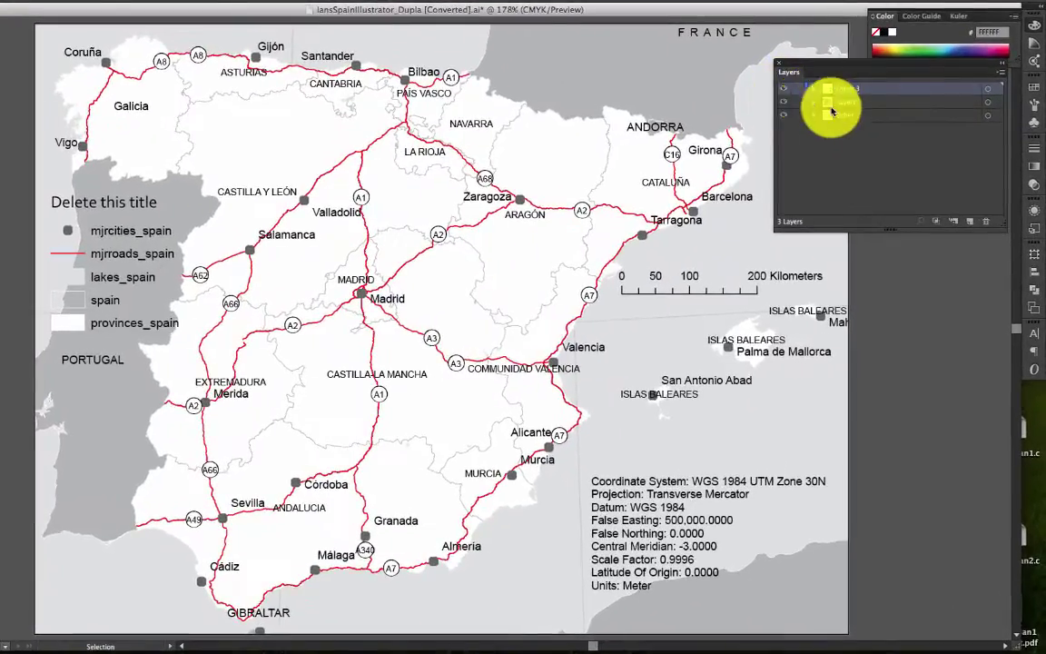
# Toggle the visibility of the Other 3 and Layers layers to examine which map content each holds
pyautogui.click(784, 88)
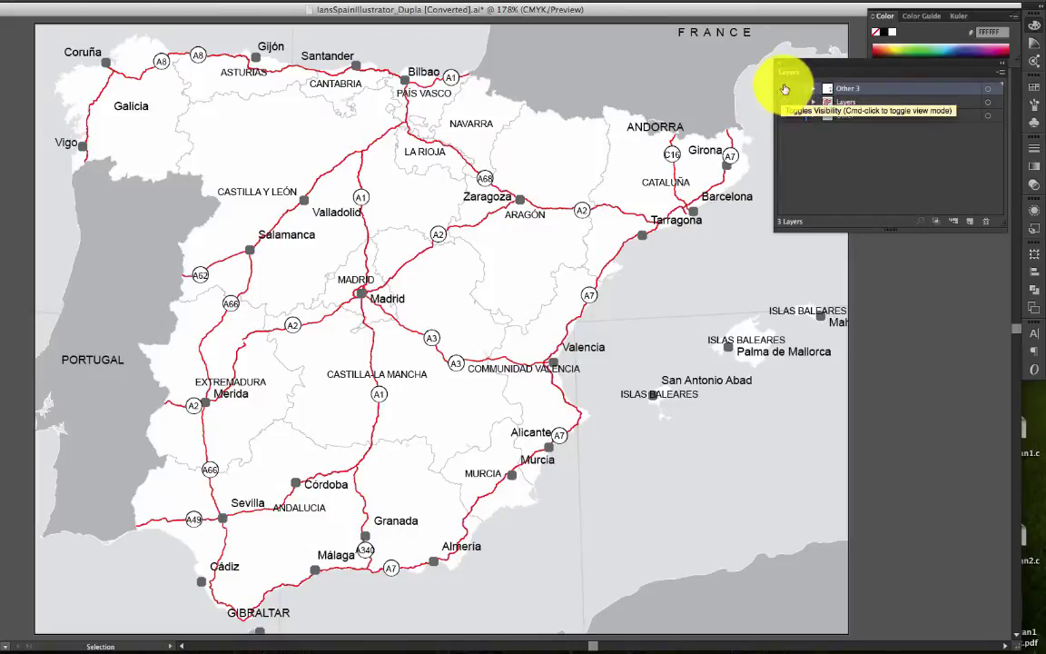
pyautogui.click(785, 88)
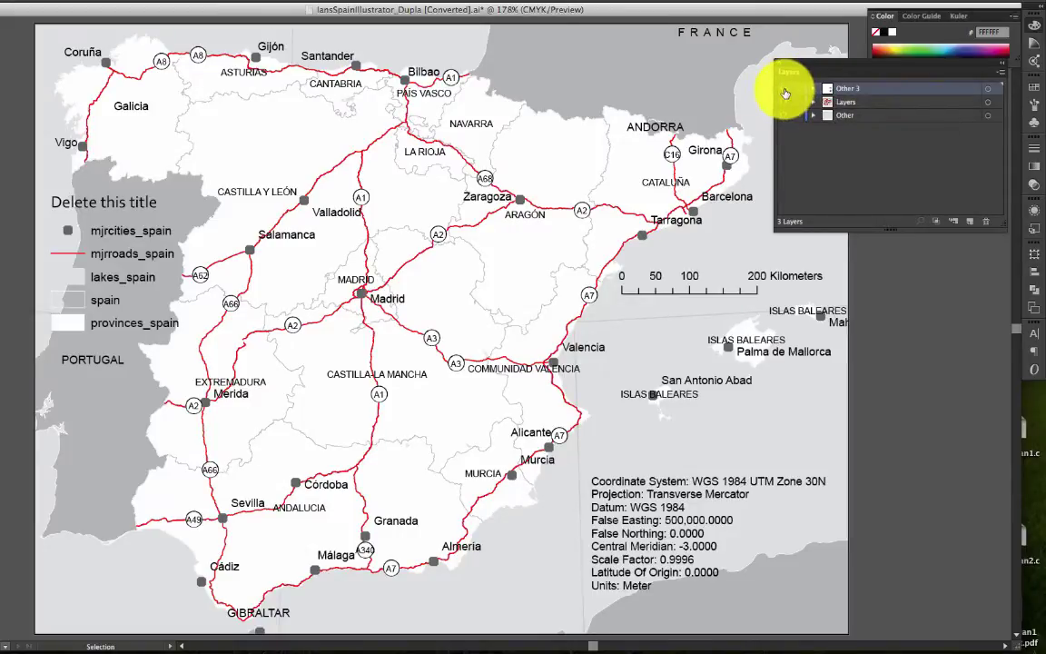
pyautogui.click(786, 89)
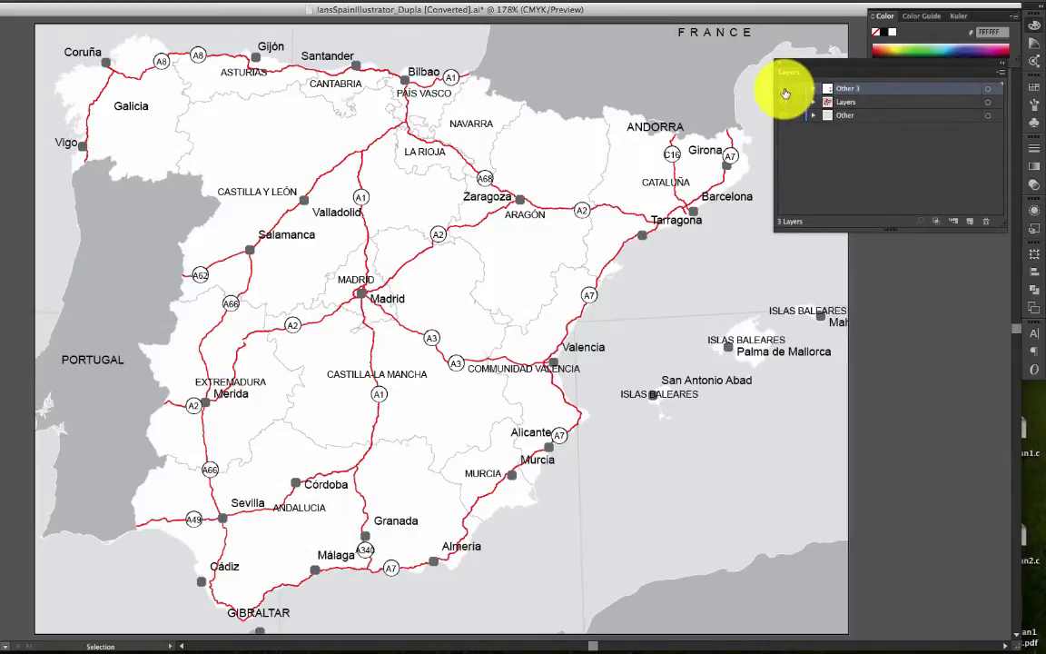
pyautogui.click(786, 91)
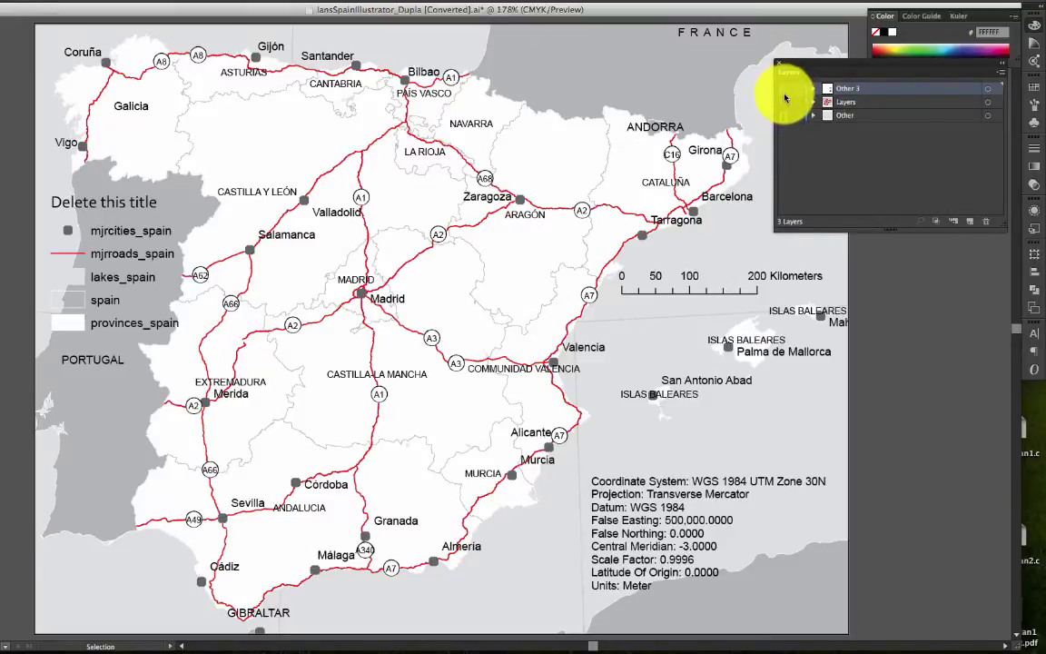
pyautogui.click(783, 105)
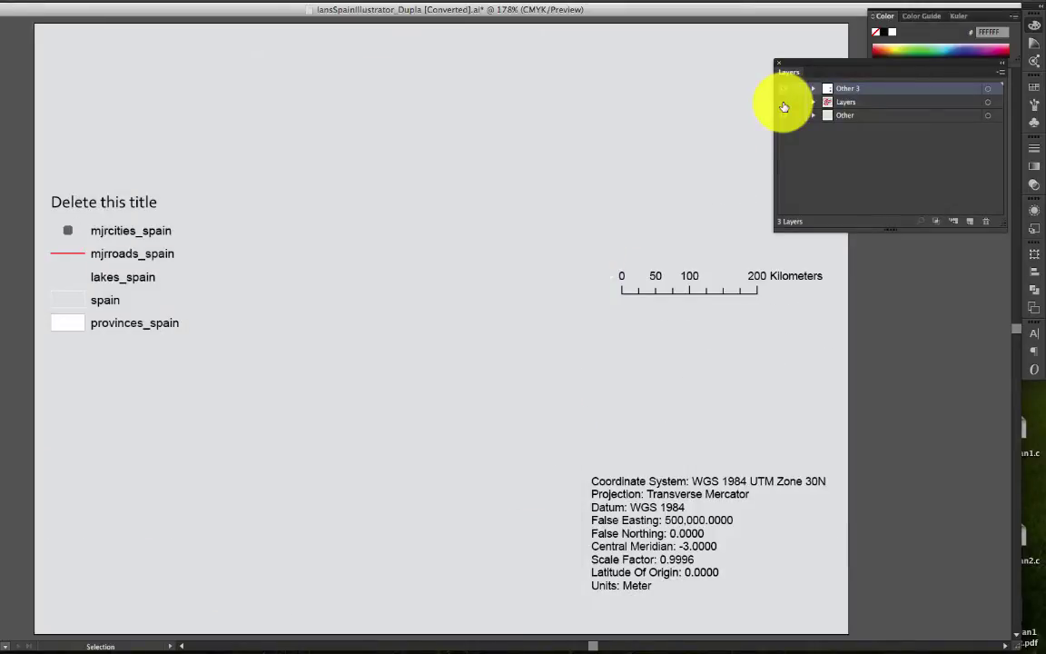
pyautogui.click(784, 104)
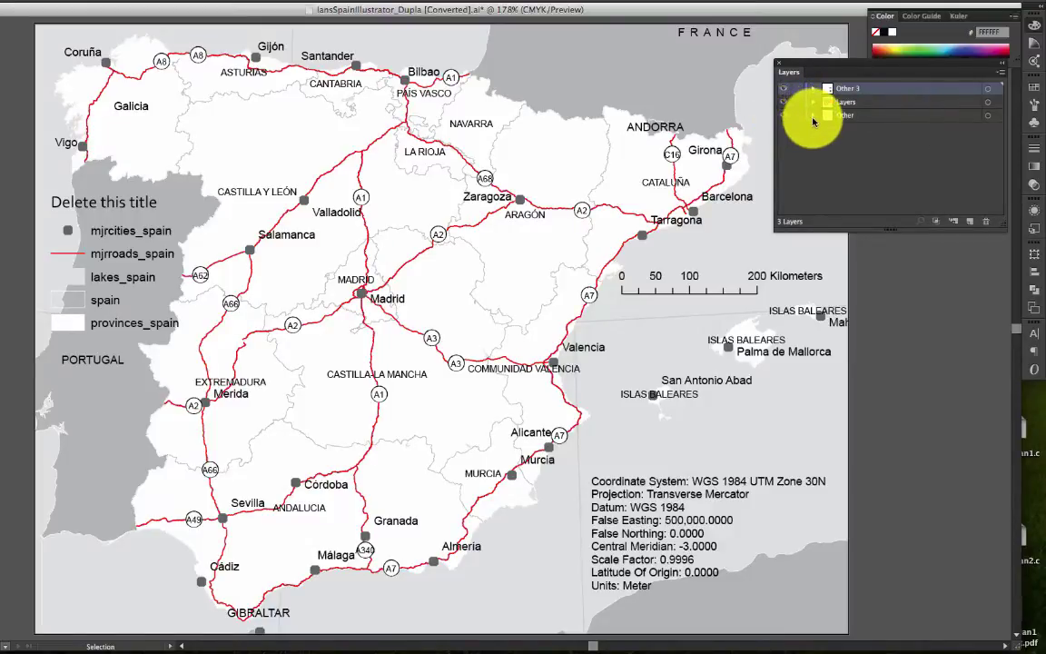
# Examine the contents of the Other layer by expanding it and toggling its visibility, leaving all layers visible
pyautogui.click(813, 115)
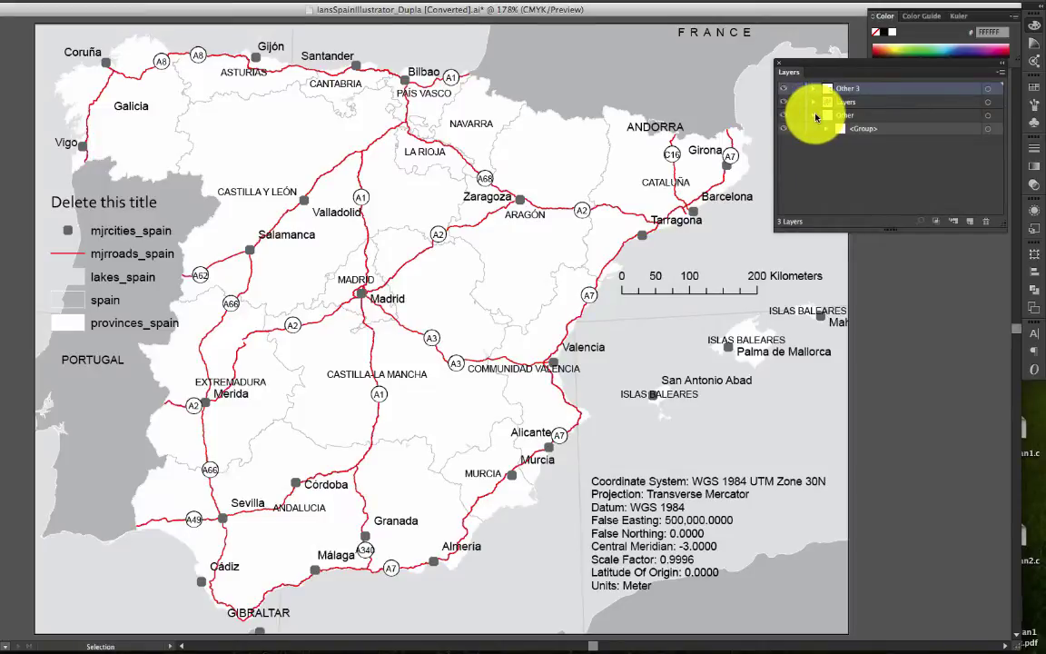
pyautogui.click(814, 116)
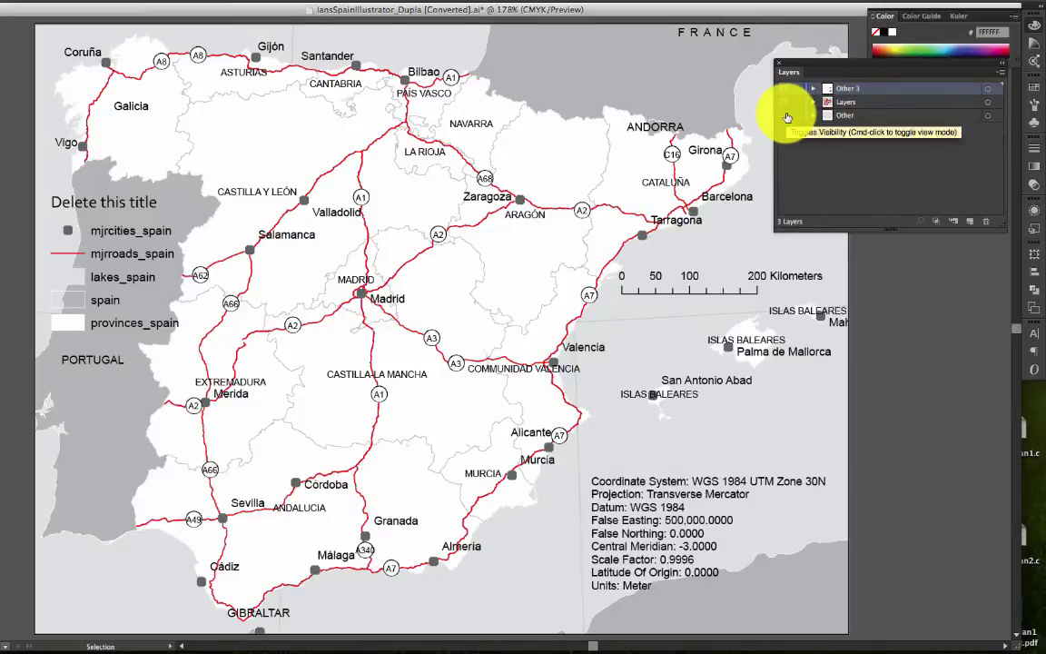
pyautogui.click(787, 116)
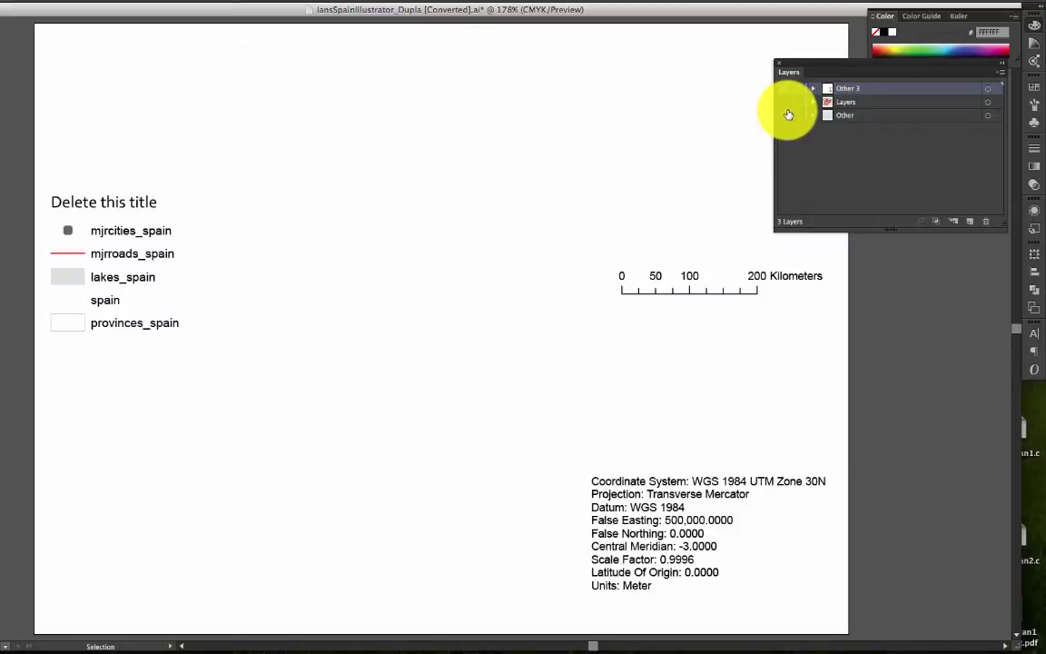
pyautogui.click(787, 117)
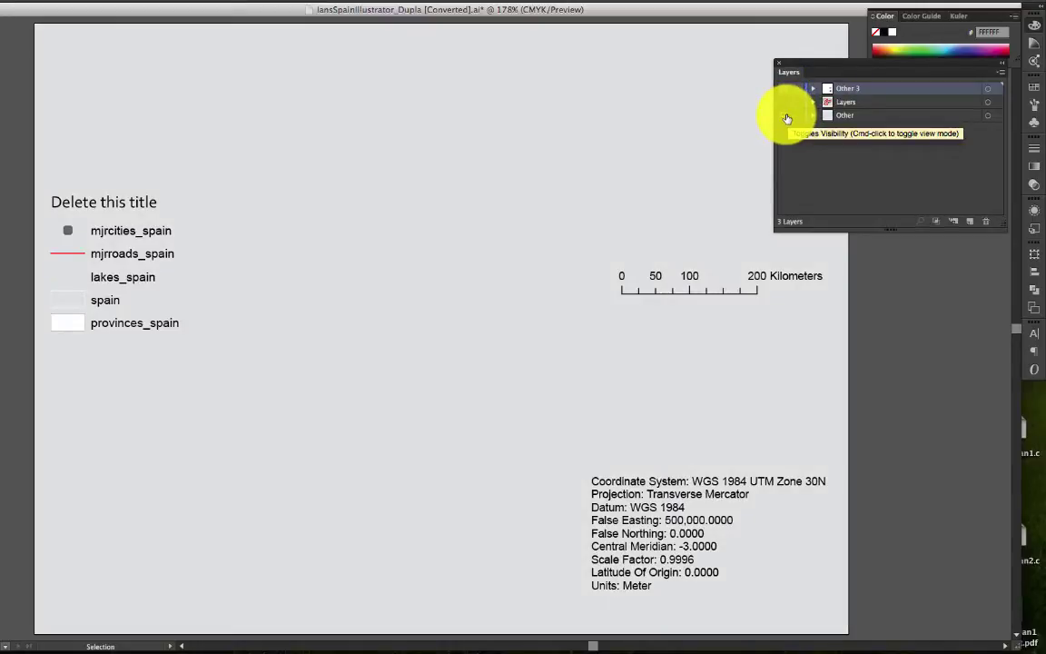
pyautogui.click(787, 116)
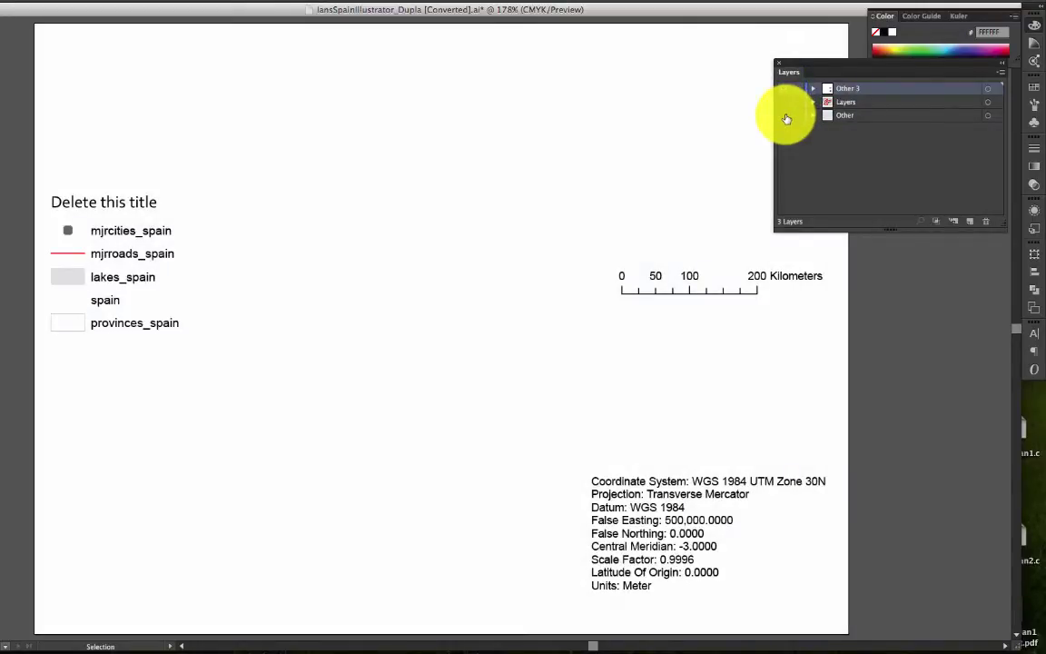
pyautogui.click(787, 115)
pyautogui.click(788, 101)
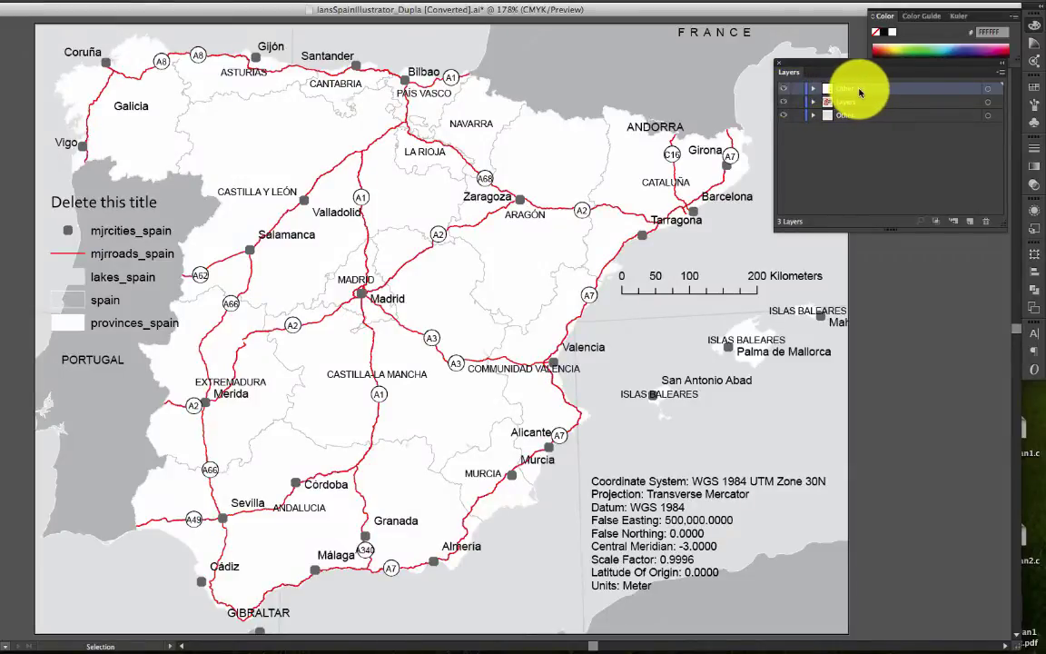
# Rename the Other 3 layer as Map Elements
pyautogui.doubleClick(848, 88)
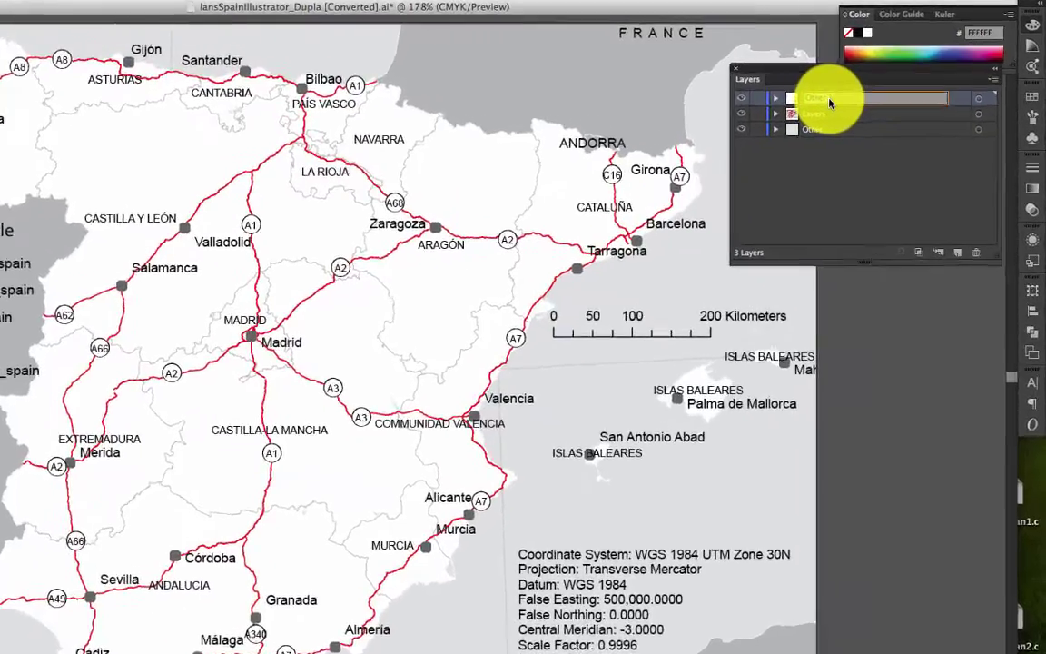
pyautogui.write('Eleme')
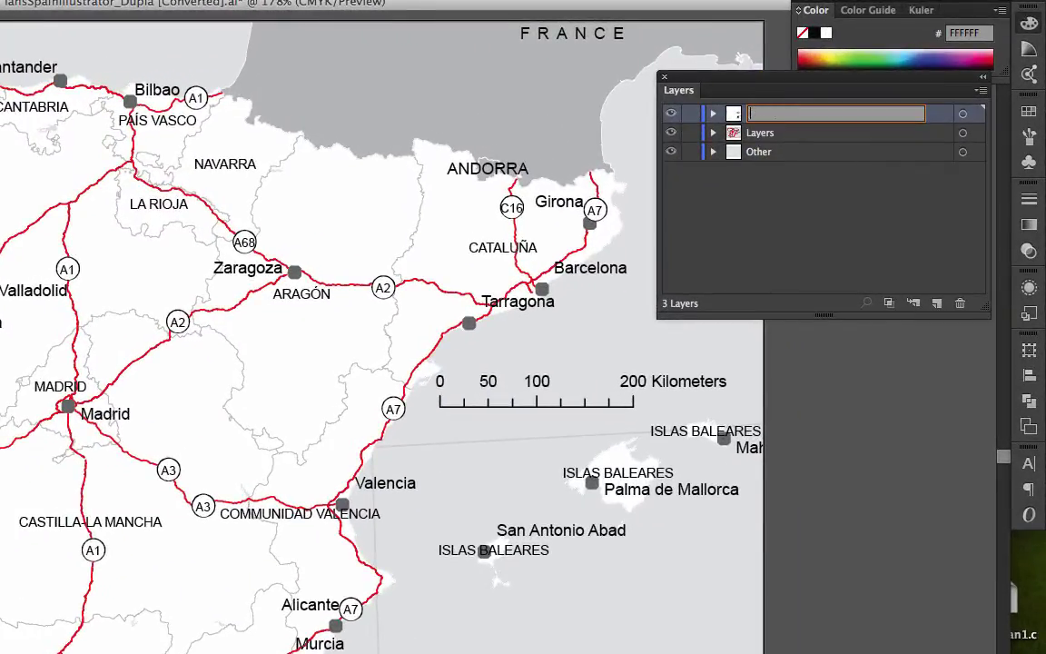
pyautogui.write('Map Elements')
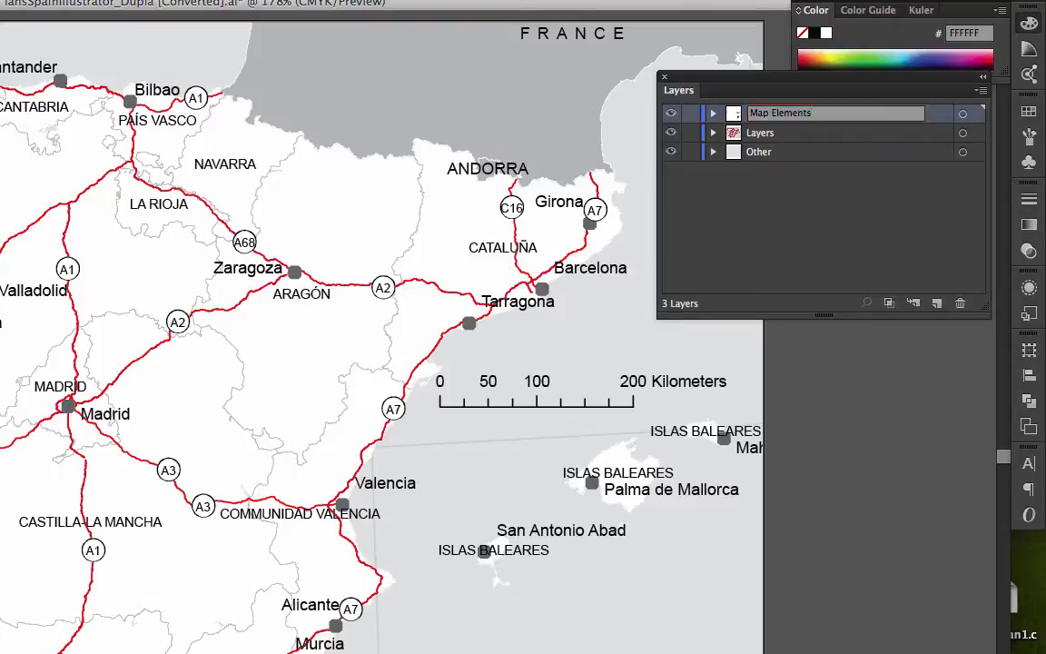
pyautogui.press('Return')
pyautogui.click(716, 88)
# Rename the layer called Layers as Map Layers
pyautogui.click(764, 136)
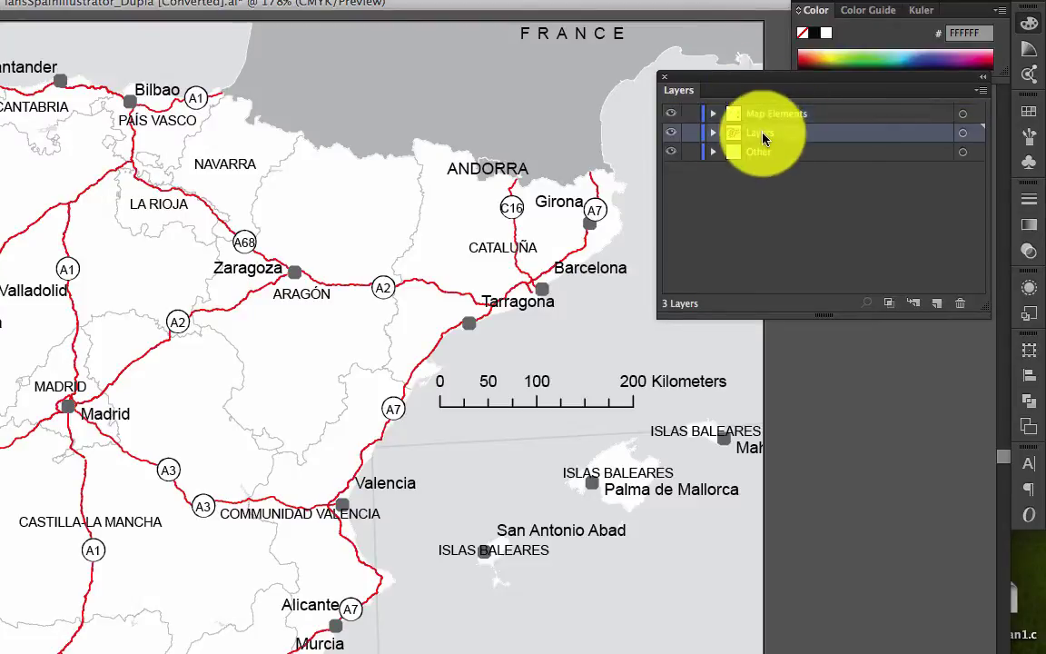
pyautogui.doubleClick(765, 135)
pyautogui.write('M')
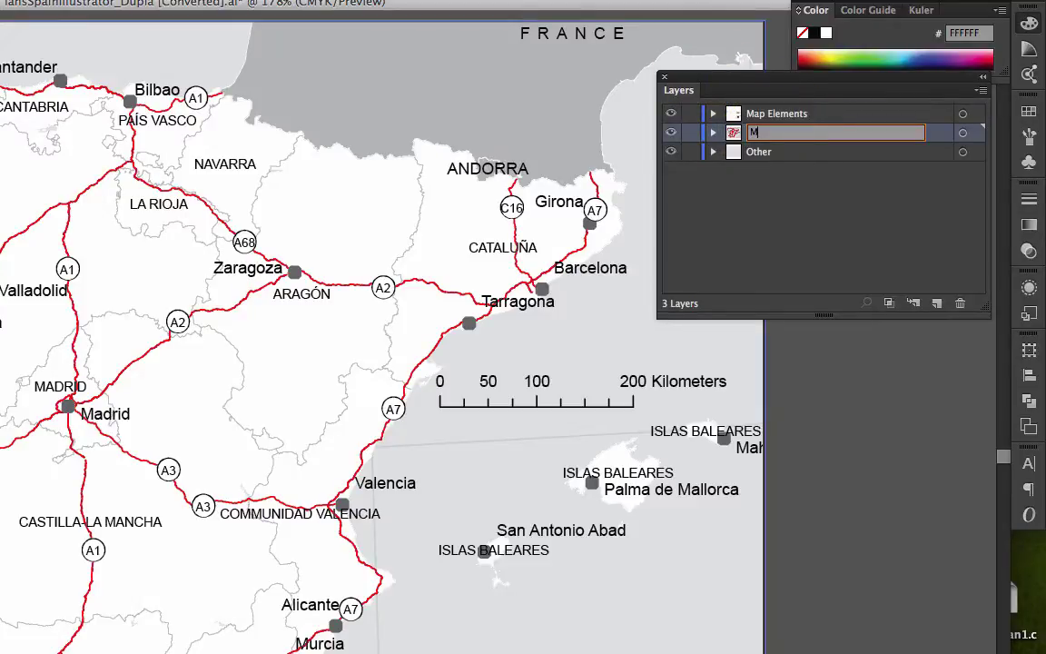
pyautogui.write('ap Layers')
pyautogui.press('Return')
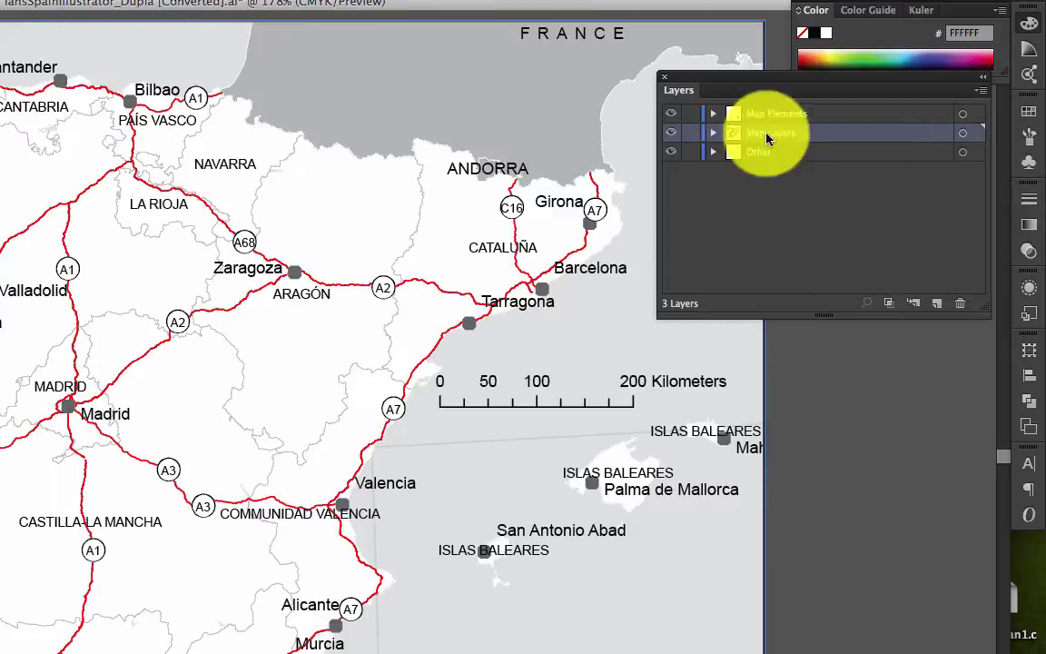
# Delete the Other layer beneath Map Layers and leave the list of Map Layers sublayers collapsed
pyautogui.click(792, 159)
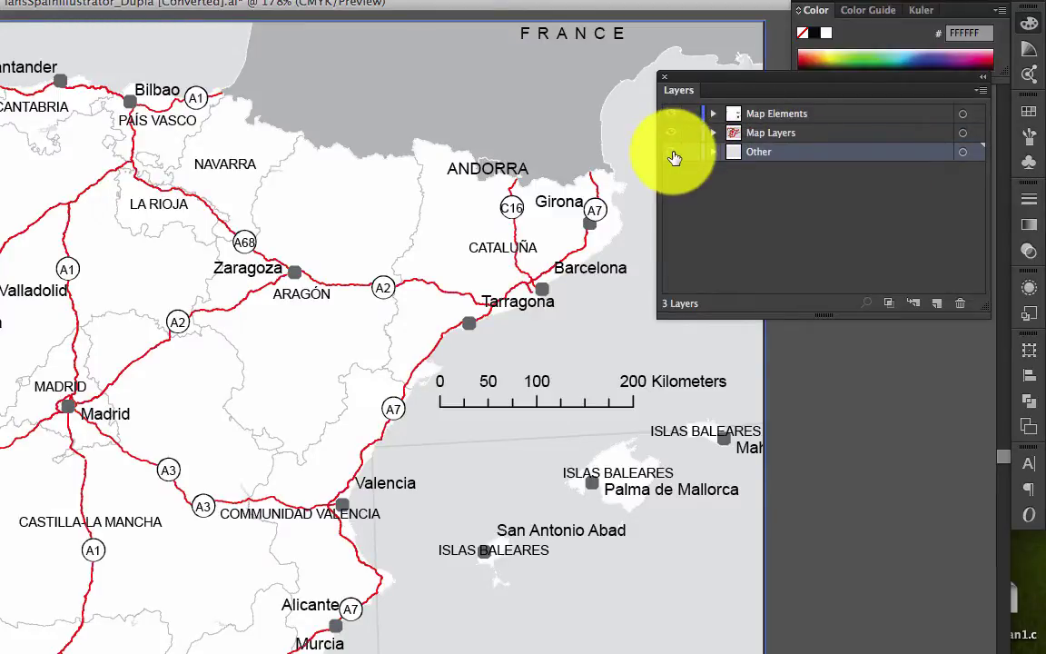
pyautogui.click(713, 133)
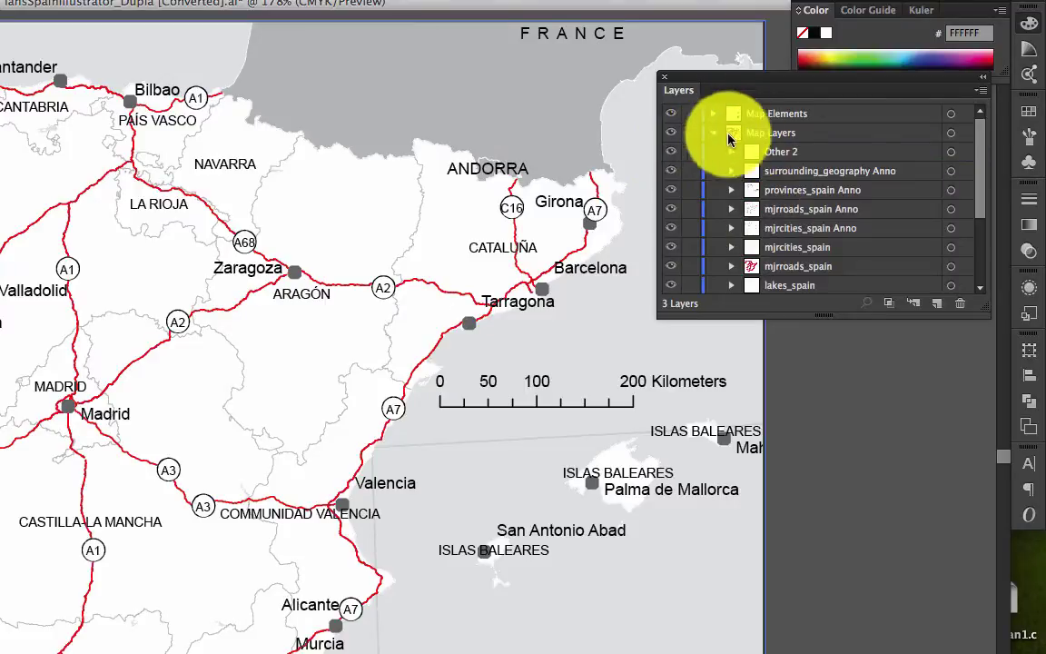
pyautogui.moveTo(818, 316); pyautogui.dragTo(848, 461)
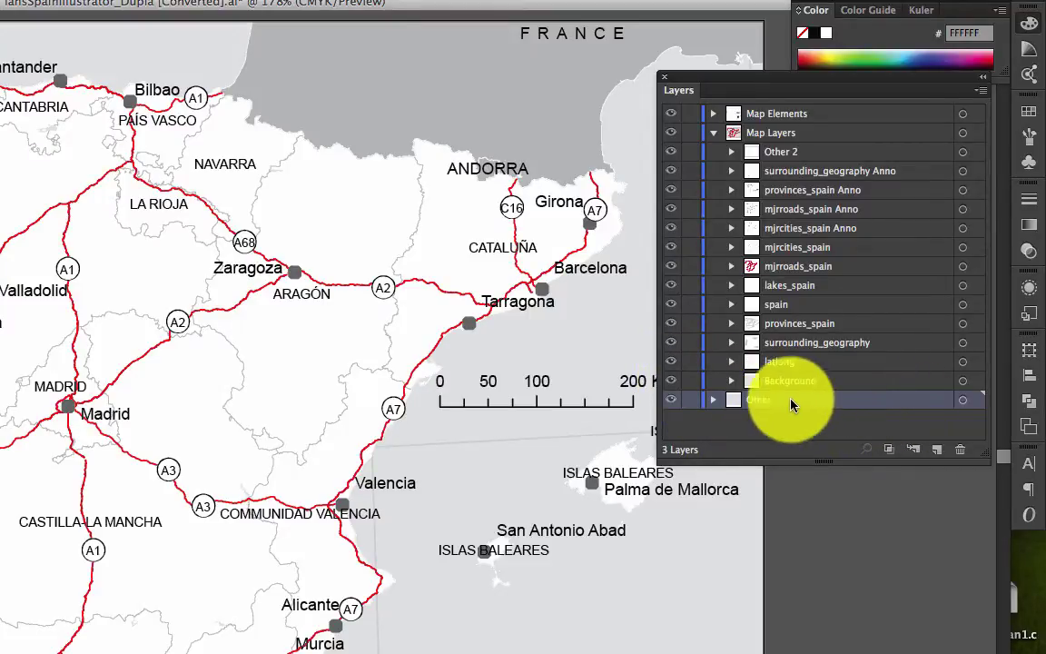
pyautogui.click(961, 448)
pyautogui.moveTo(12, 227); pyautogui.dragTo(508, 153)
pyautogui.click(536, 229)
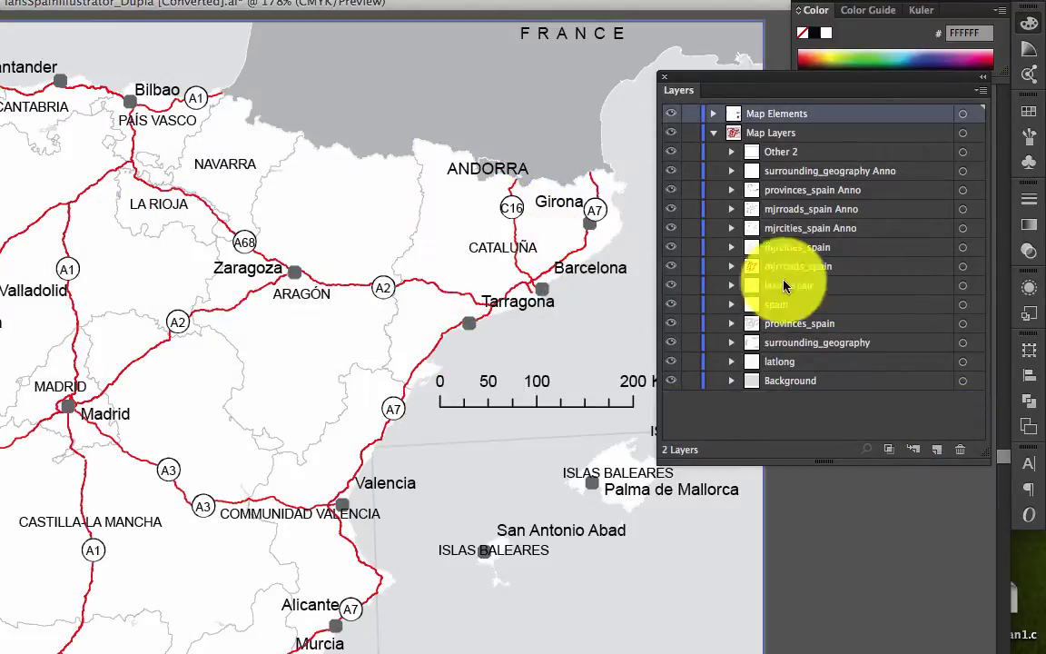
pyautogui.click(713, 134)
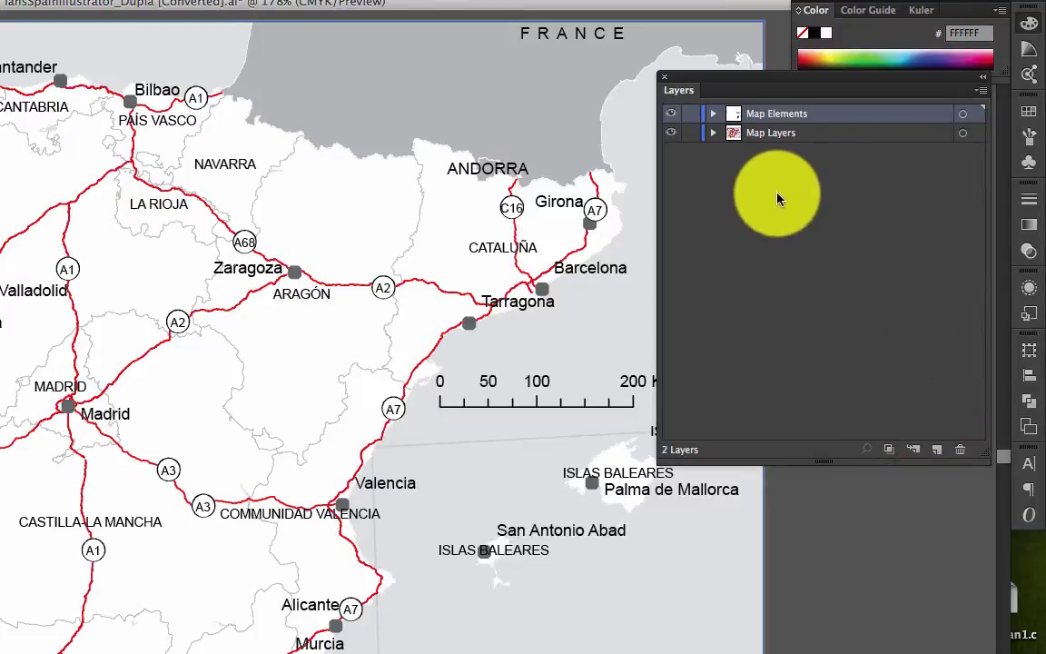
# Add a new layer above Map Elements and name it Illustrator Components
pyautogui.click(937, 452)
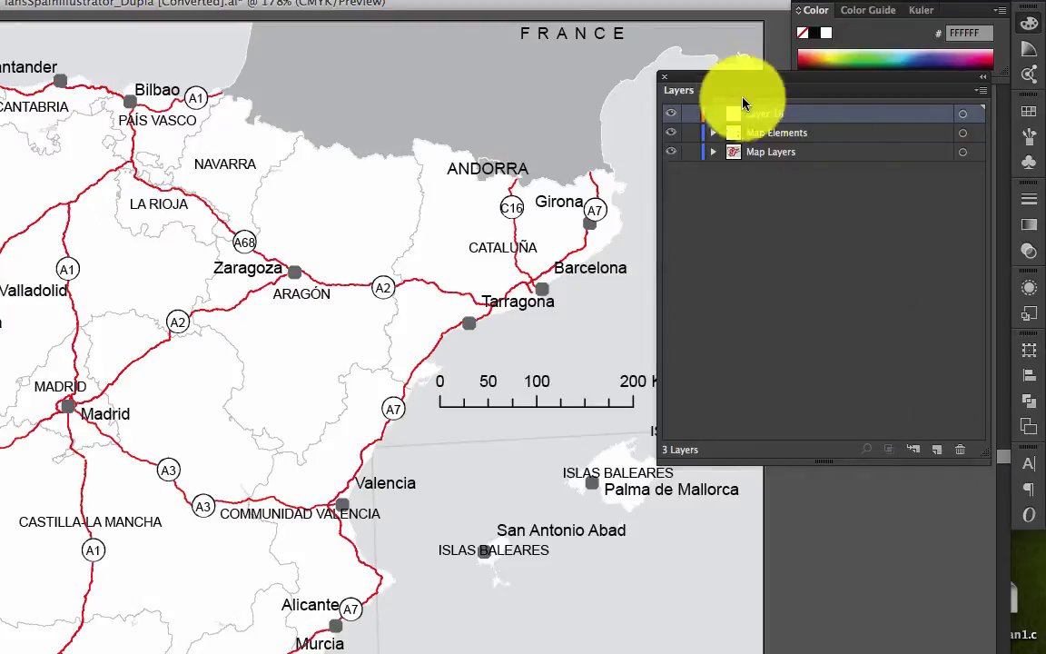
pyautogui.doubleClick(780, 113)
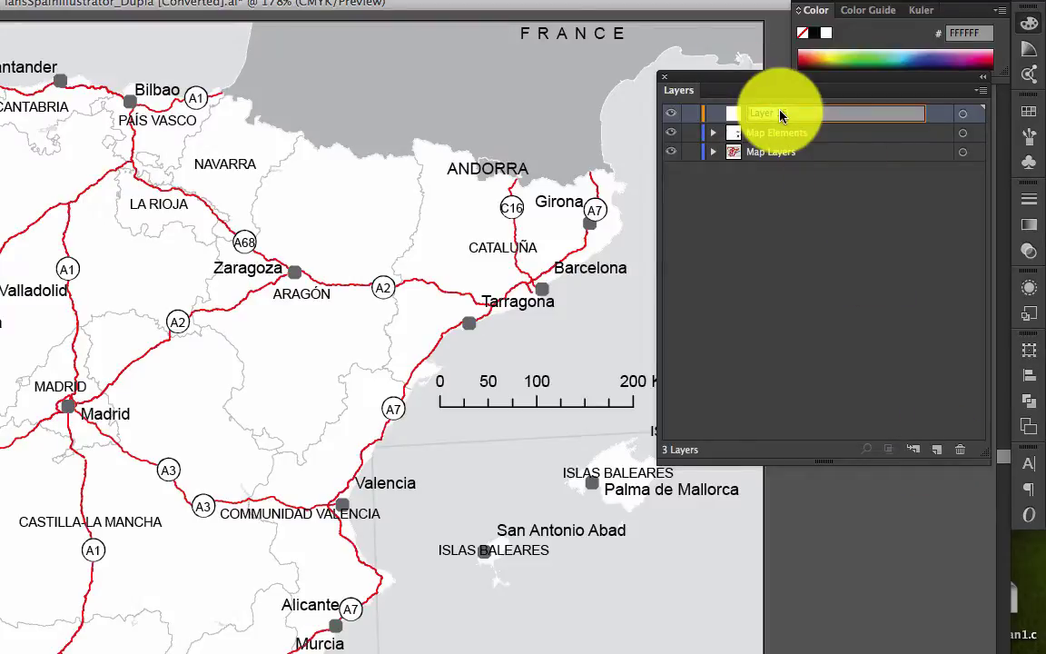
pyautogui.press('BackSpace')
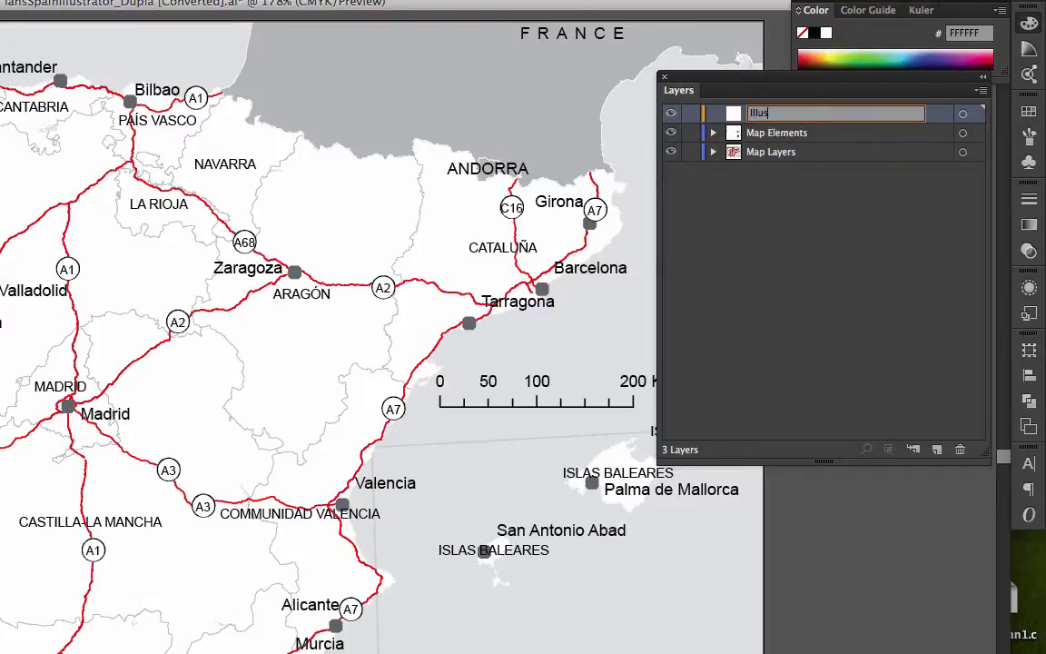
pyautogui.write('Illustrator Compo')
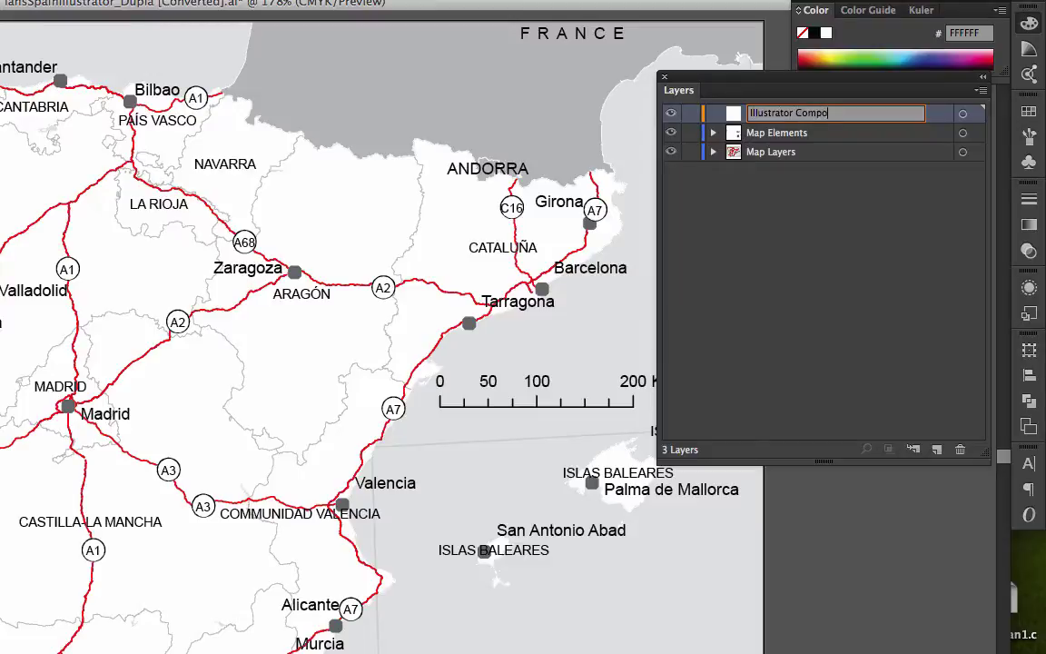
pyautogui.write('nents')
pyautogui.press('Return')
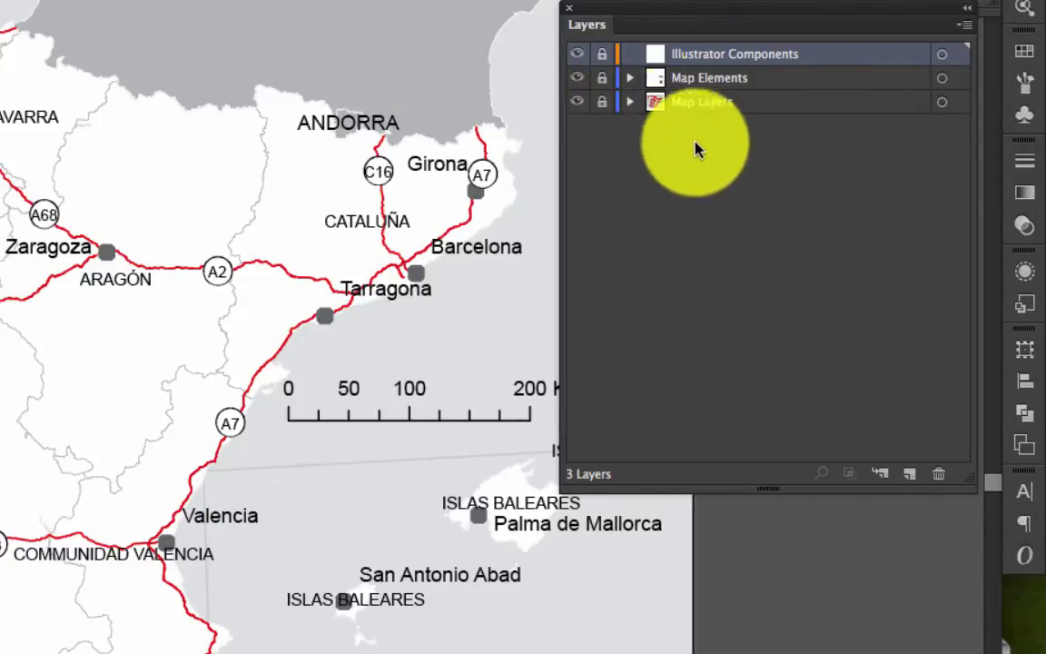
# Unlock Map Layers and expand its mjrroads_spain sublayer through the nested groups down to the inner clip group
pyautogui.click(631, 104)
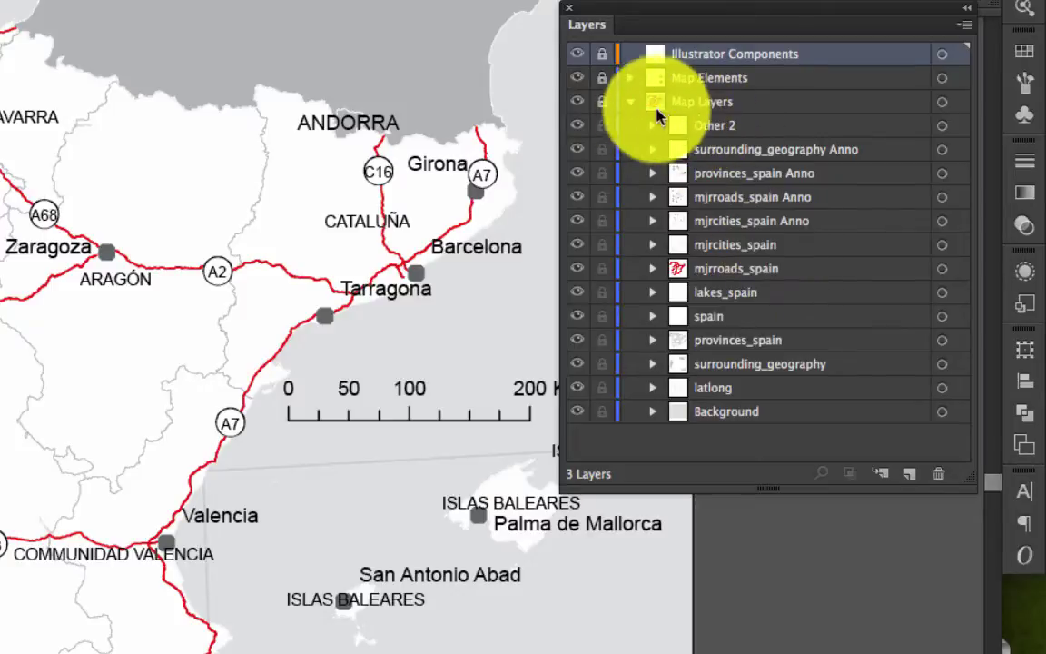
pyautogui.click(600, 102)
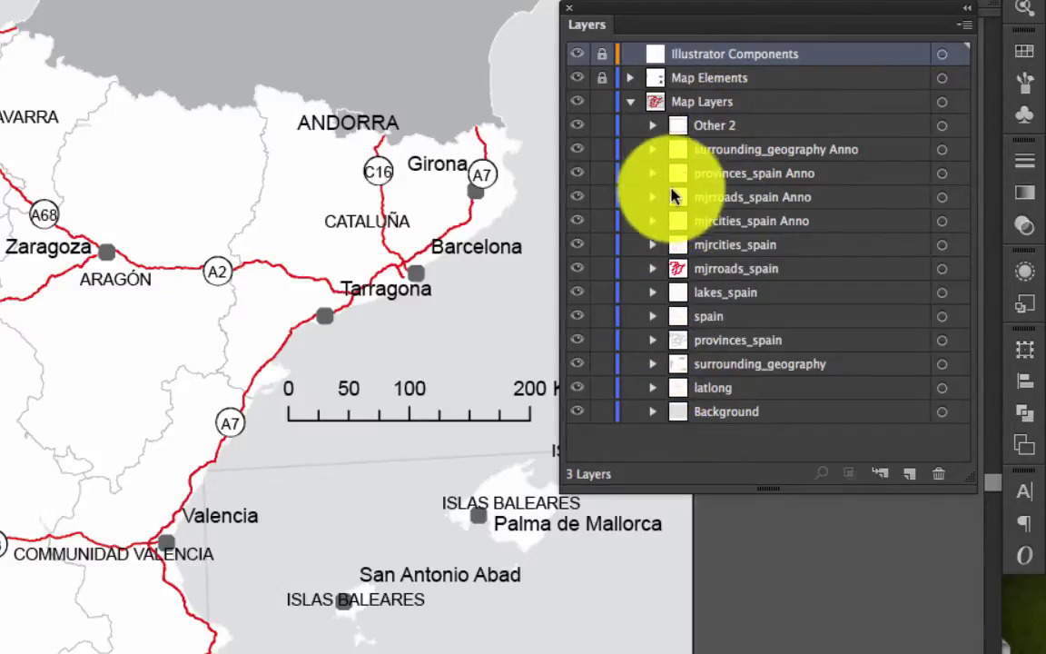
pyautogui.click(653, 270)
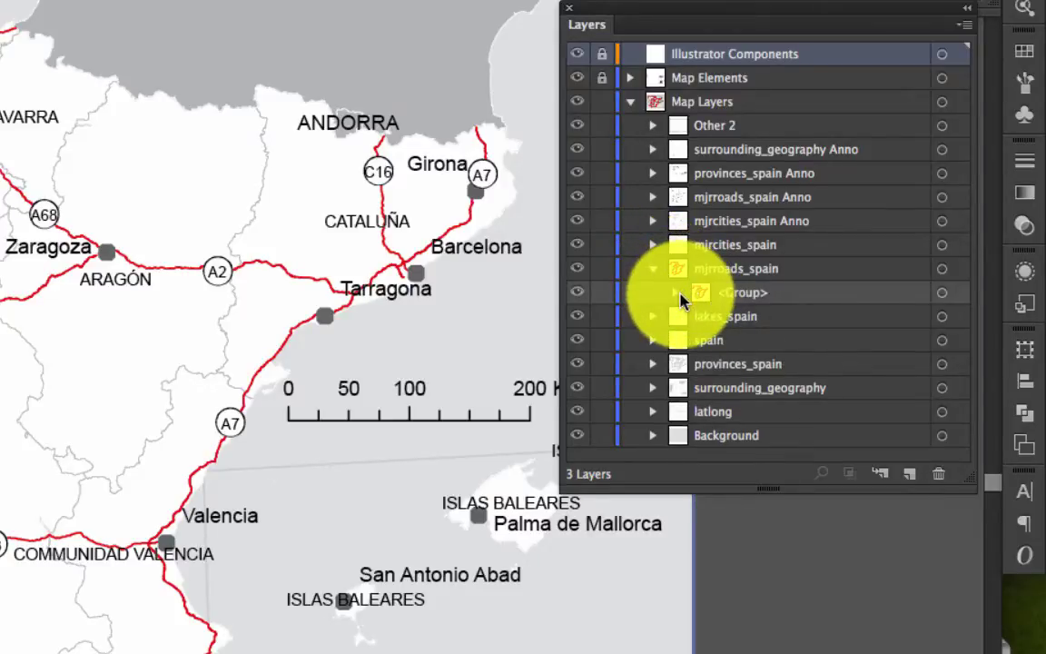
pyautogui.click(675, 294)
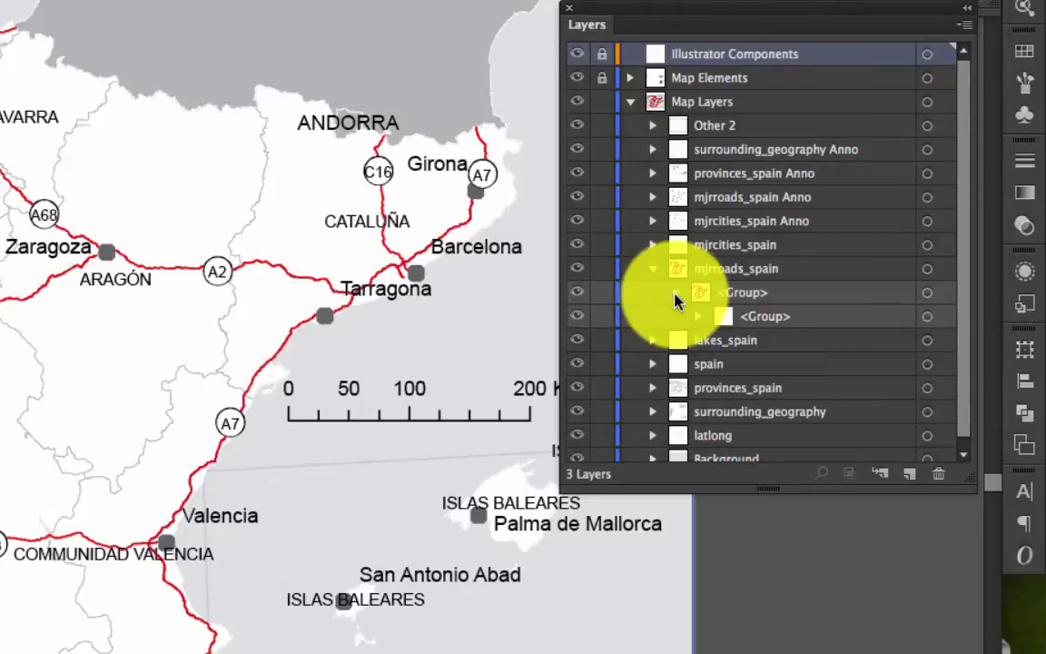
pyautogui.click(698, 317)
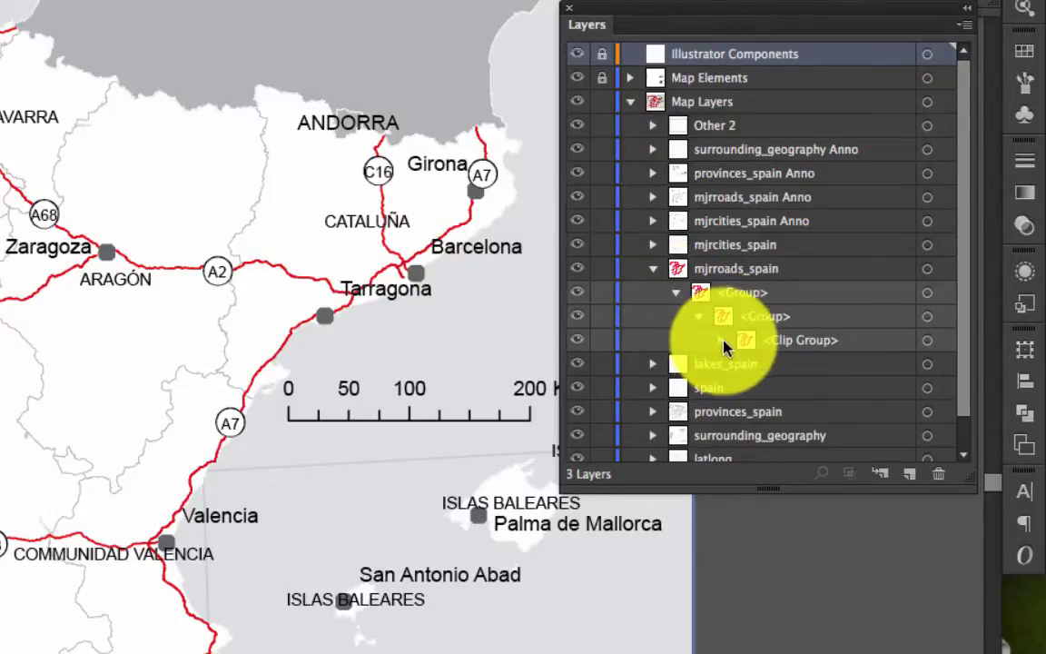
pyautogui.click(721, 340)
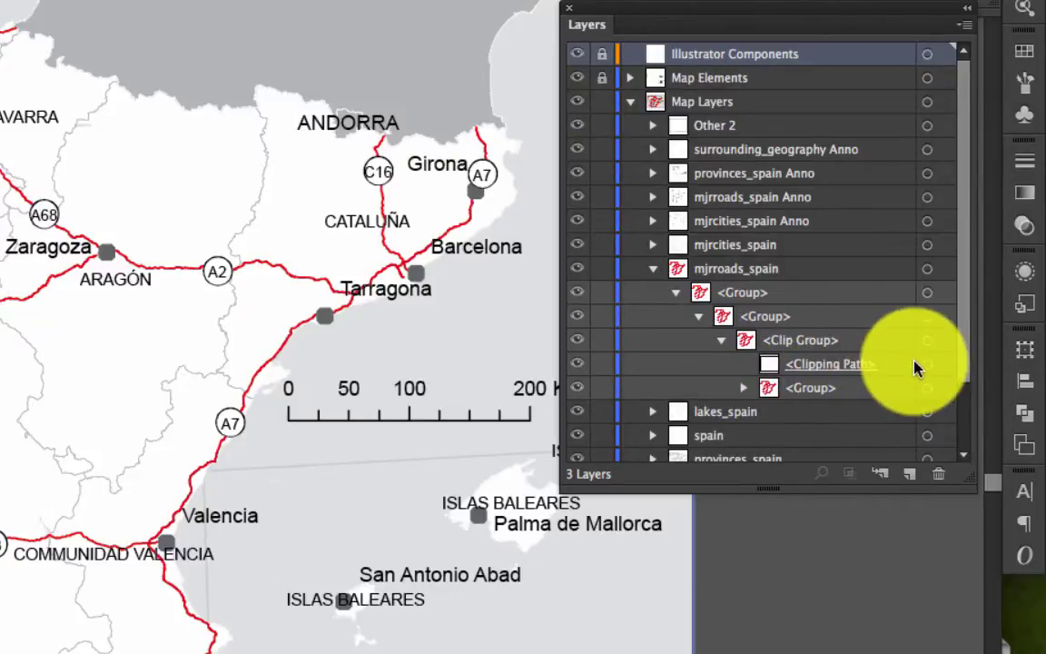
pyautogui.click(745, 387)
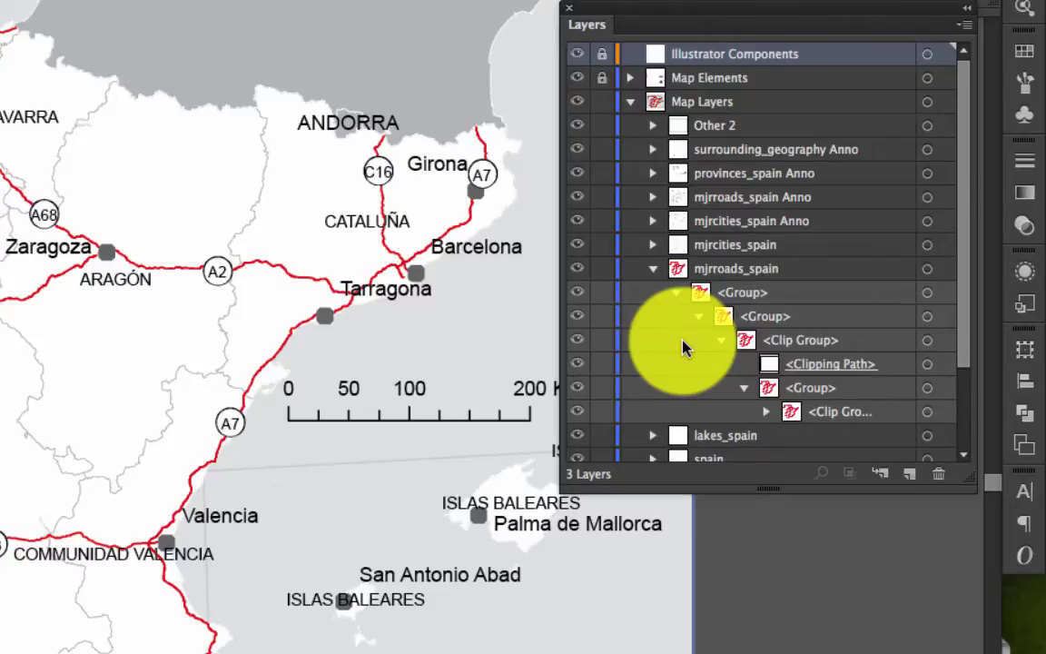
# Select the road artwork in mjrroads_spain and ungroup it repeatedly until one clip group directly contains another
pyautogui.click(182, 272)
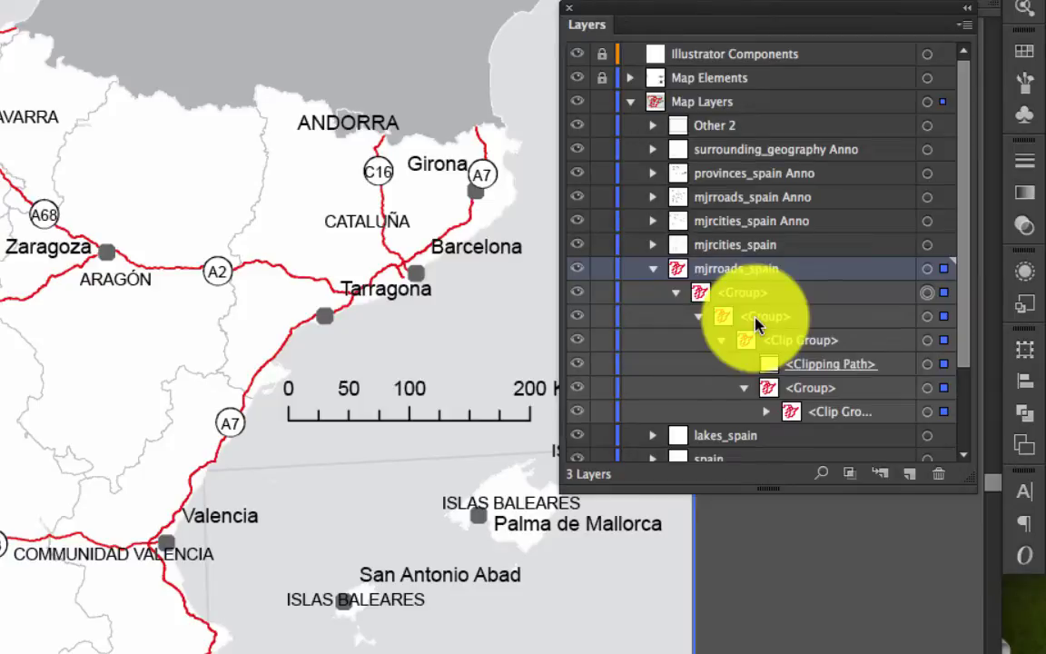
pyautogui.click(926, 270)
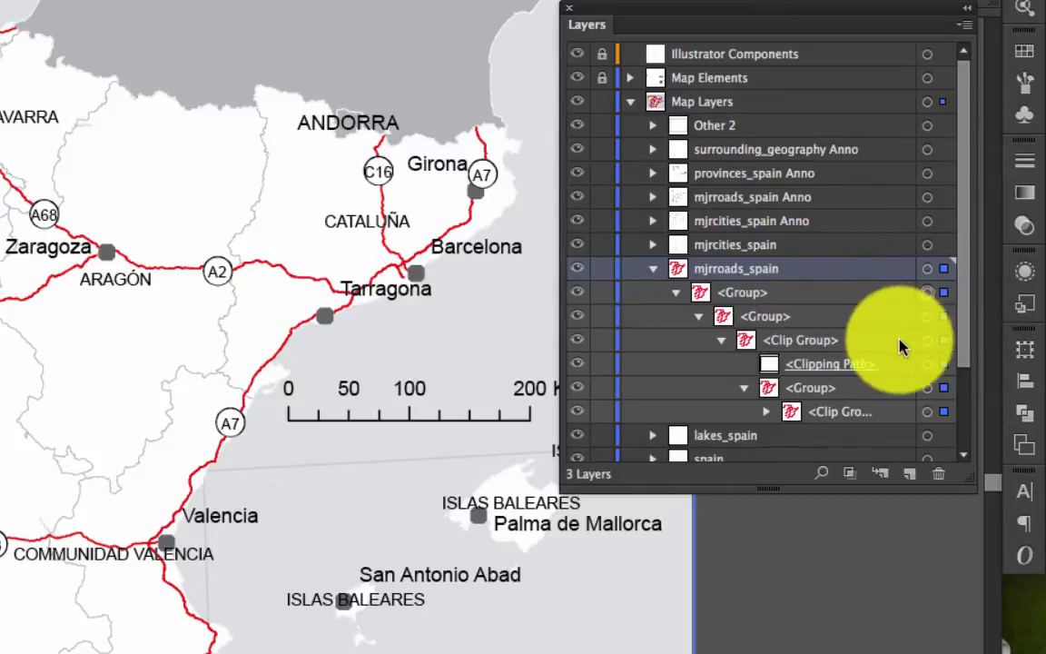
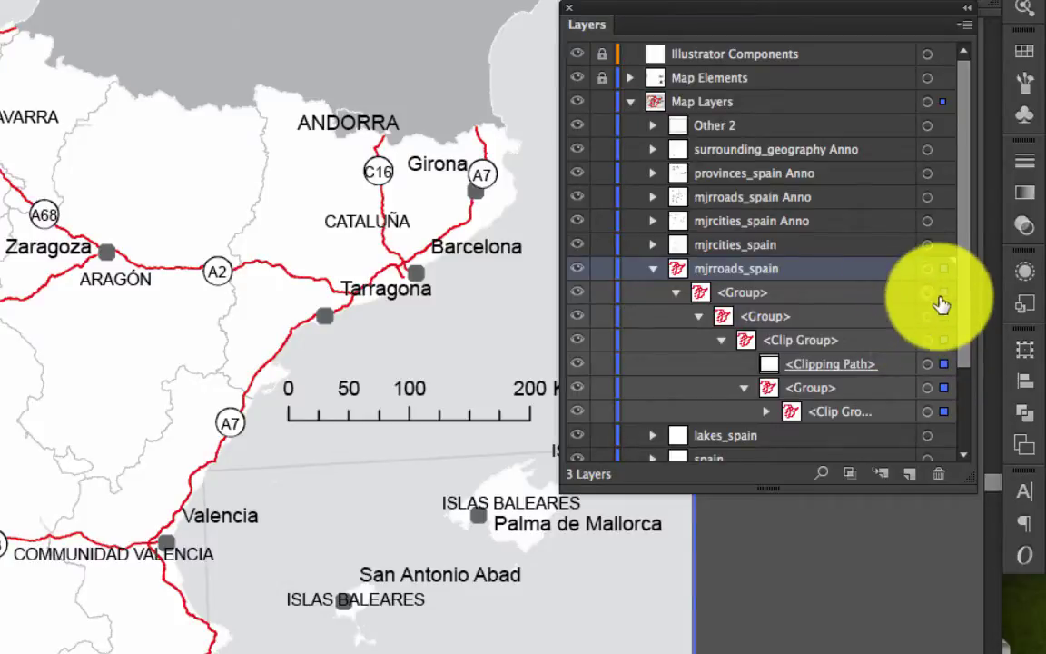
pyautogui.click(821, 294)
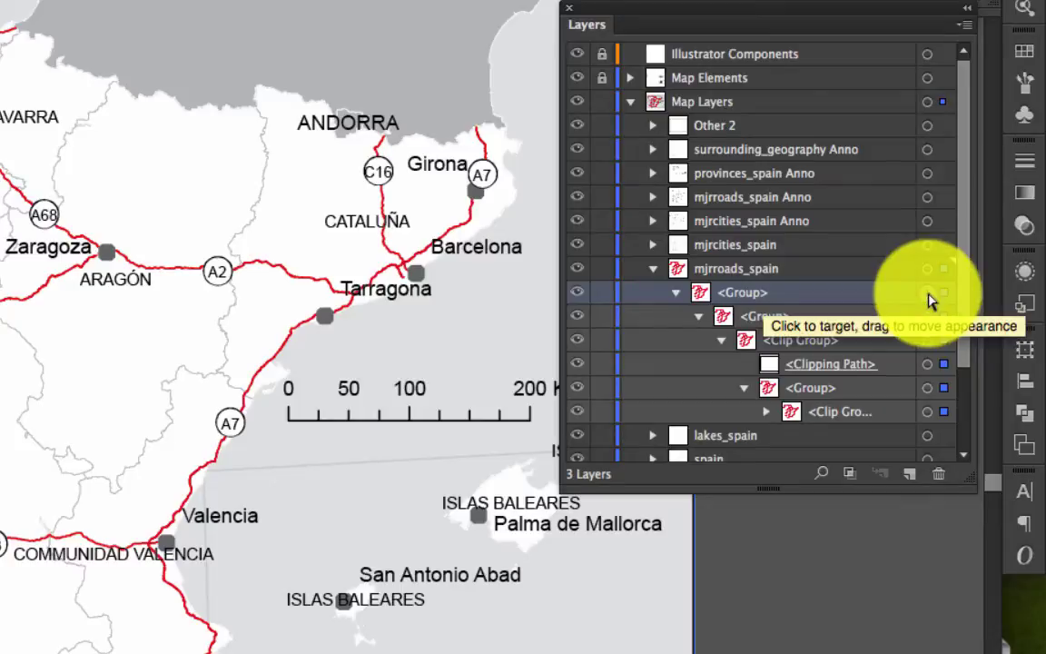
pyautogui.press('super+shift+g')
pyautogui.press('super+shift+g')
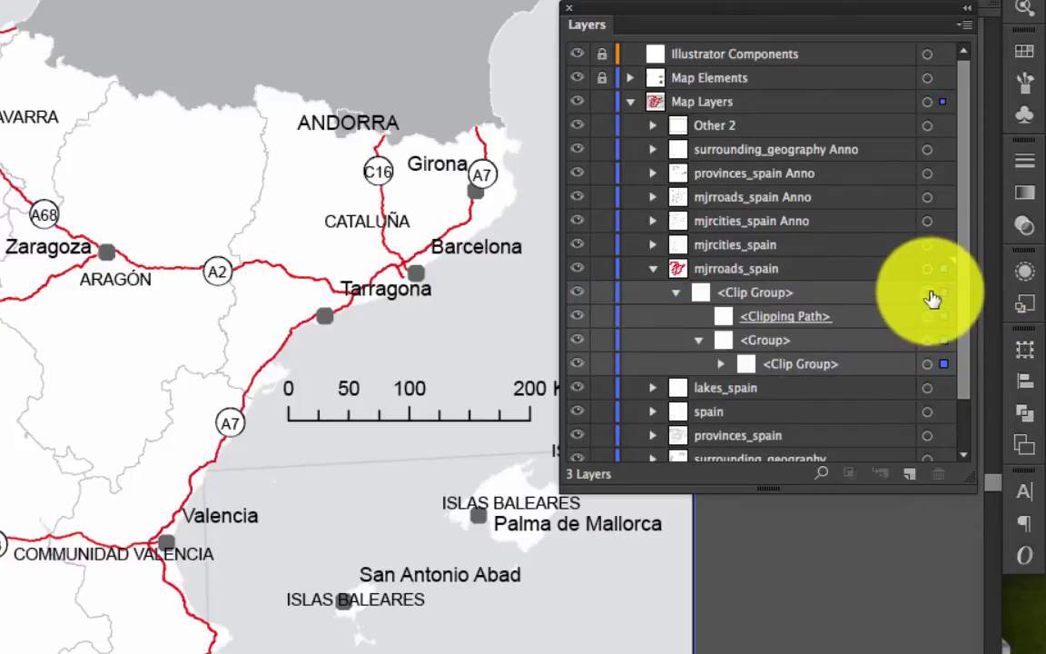
pyautogui.press('super+shift+g')
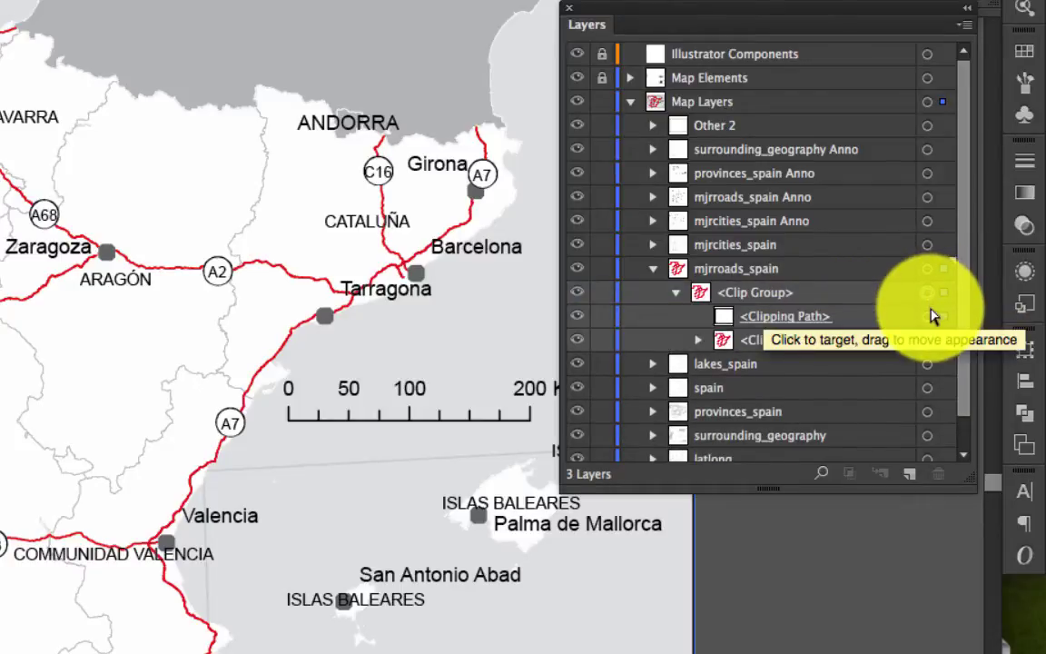
# Delete the clipping paths of both the outer and the nested clip group in mjrroads_spain
pyautogui.click(927, 294)
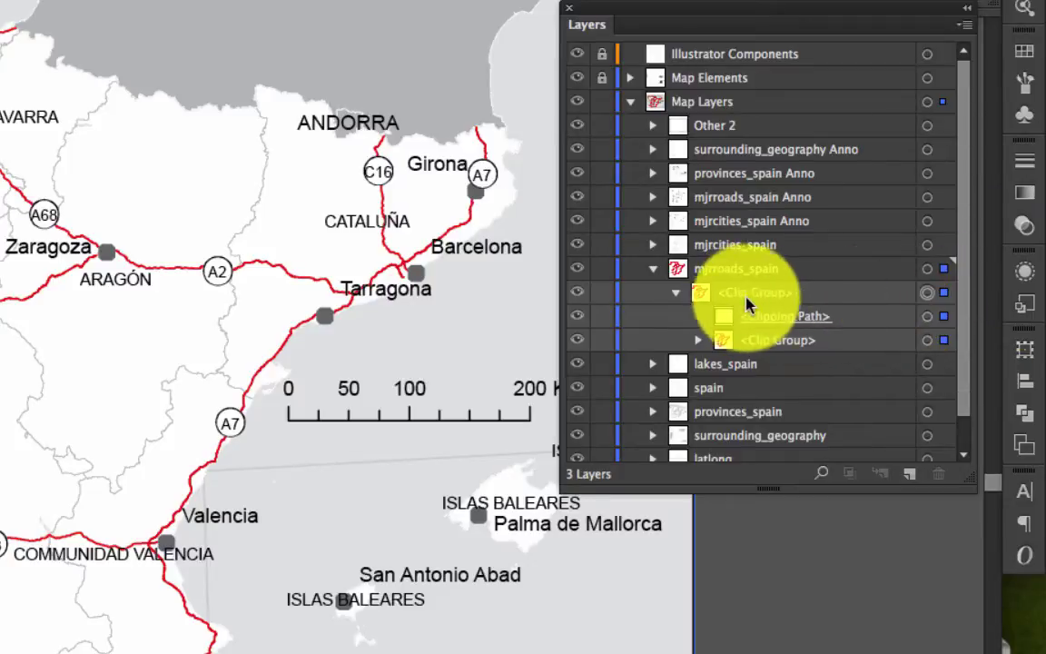
pyautogui.click(927, 318)
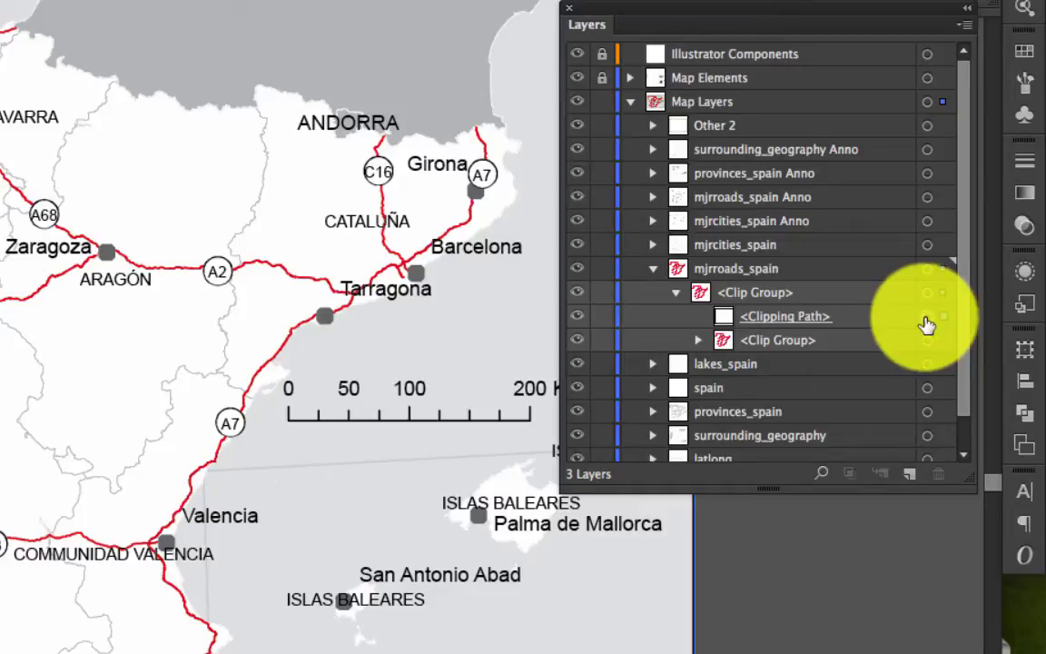
pyautogui.press('Delete')
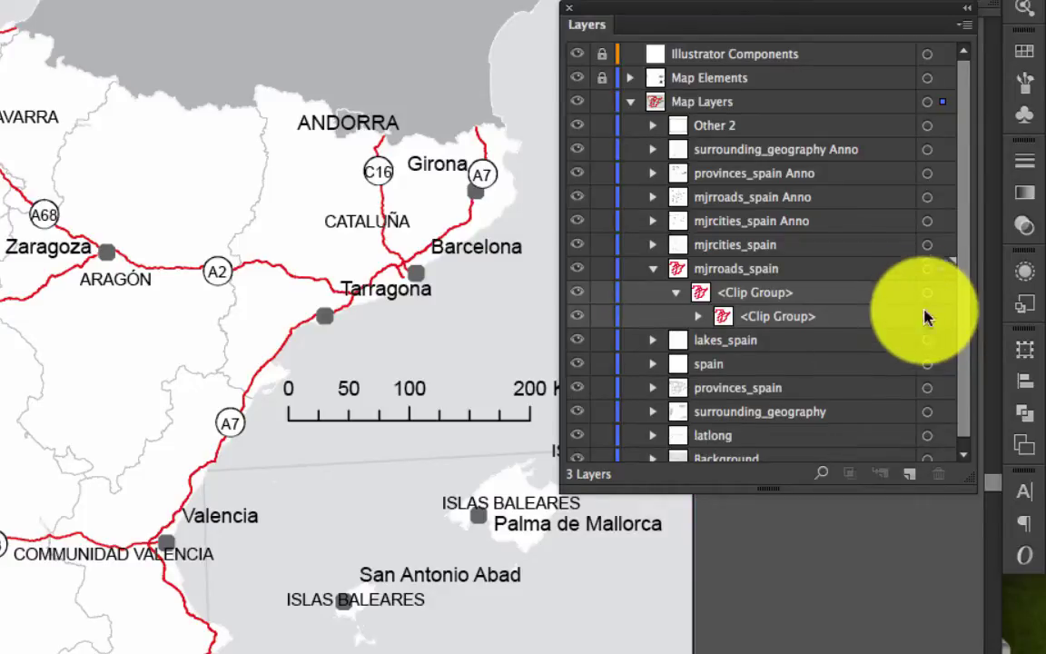
pyautogui.click(927, 316)
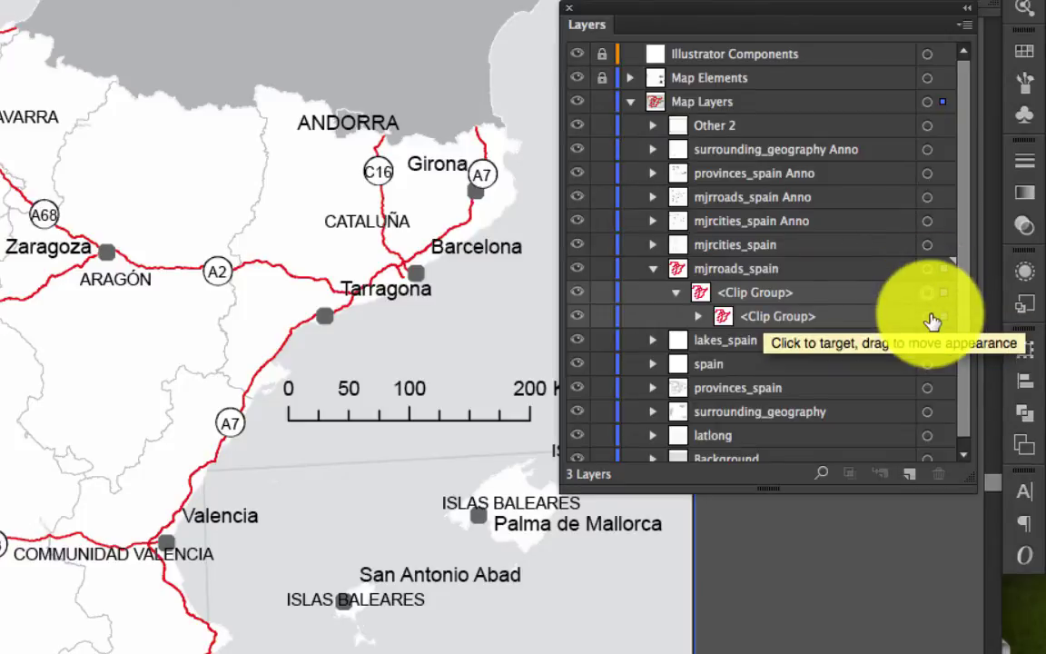
pyautogui.click(698, 317)
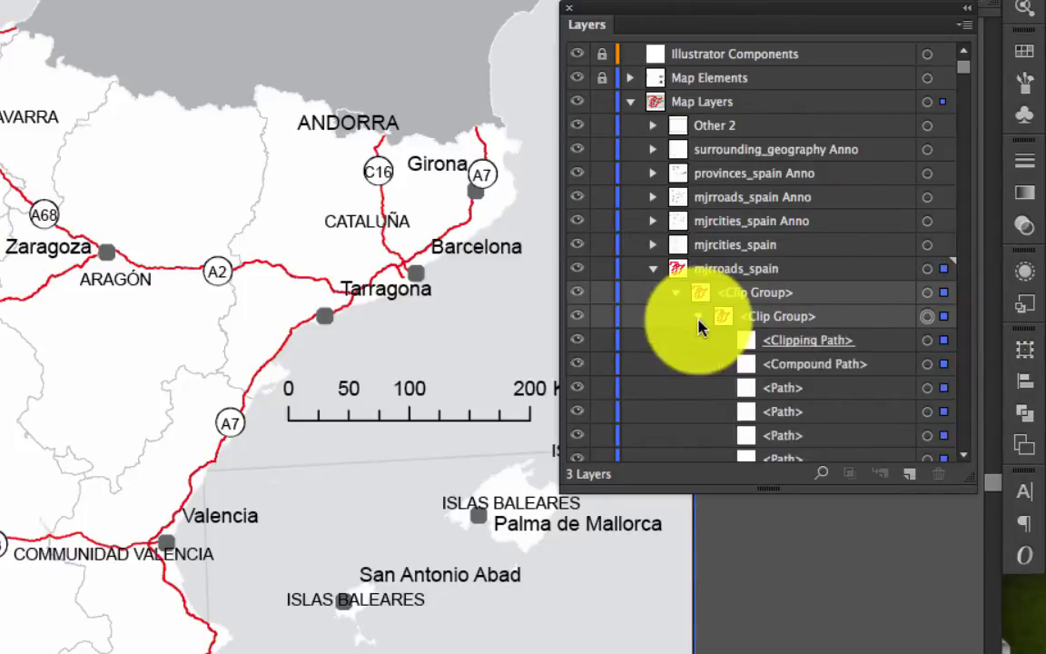
pyautogui.click(927, 341)
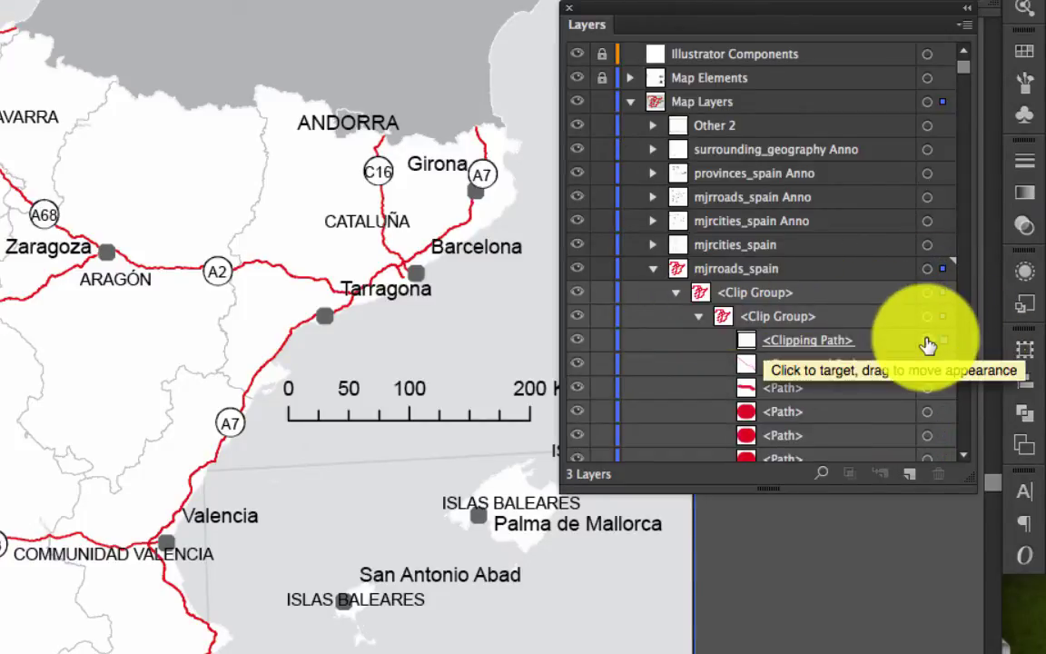
pyautogui.press('Delete')
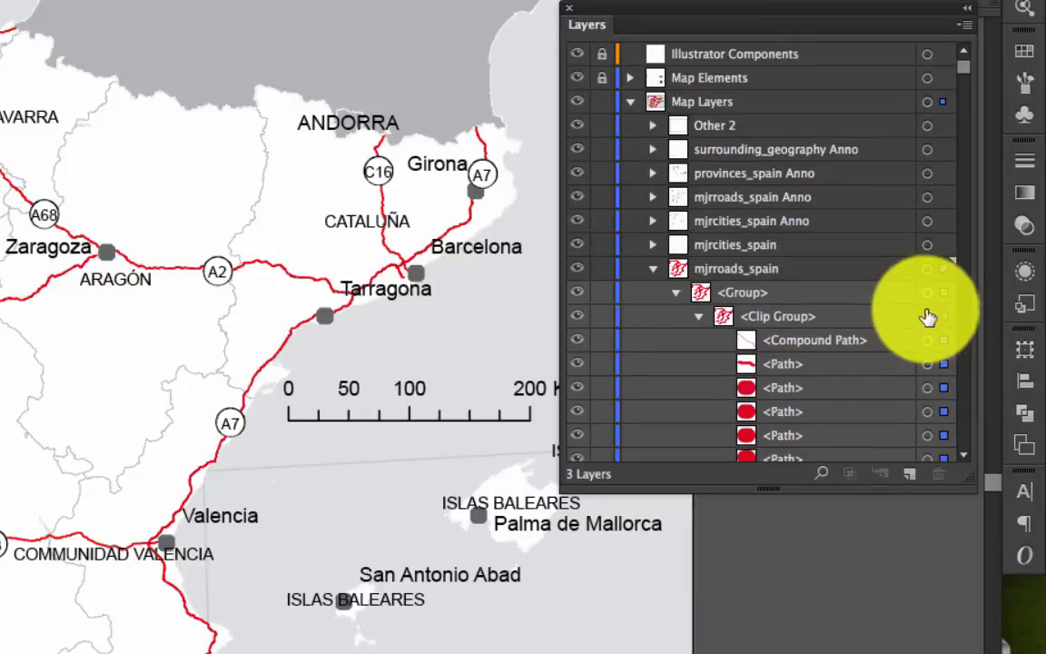
# Ungroup the remaining groups in mjrroads_spain so the road paths sit directly in the layer, and check the path list
pyautogui.click(926, 318)
pyautogui.press('super+shift+g')
pyautogui.click(927, 293)
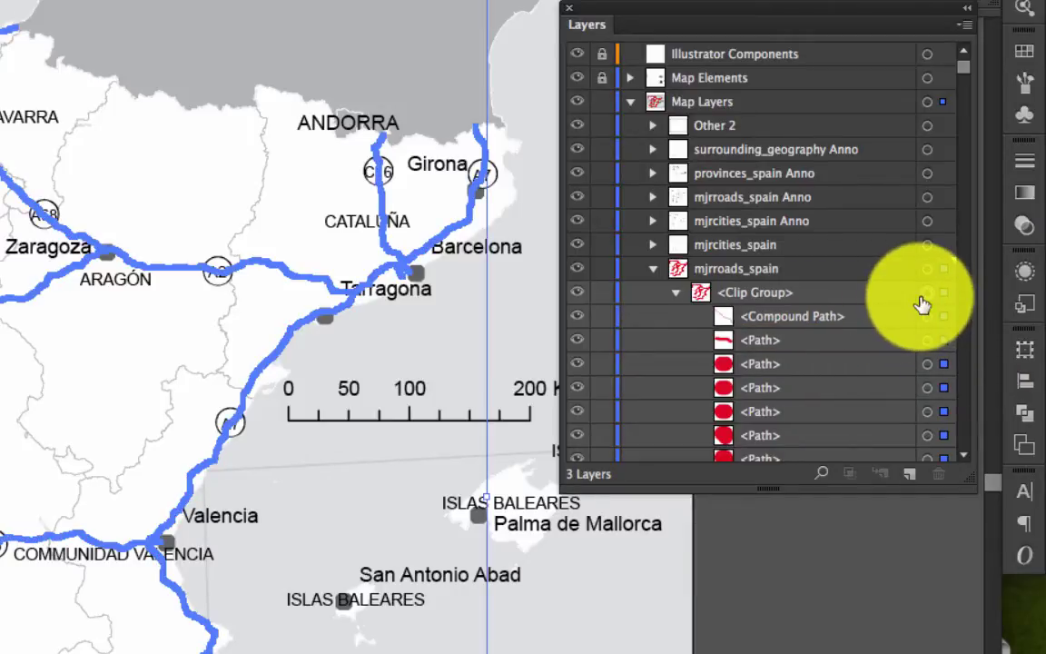
pyautogui.press('super+shift+g')
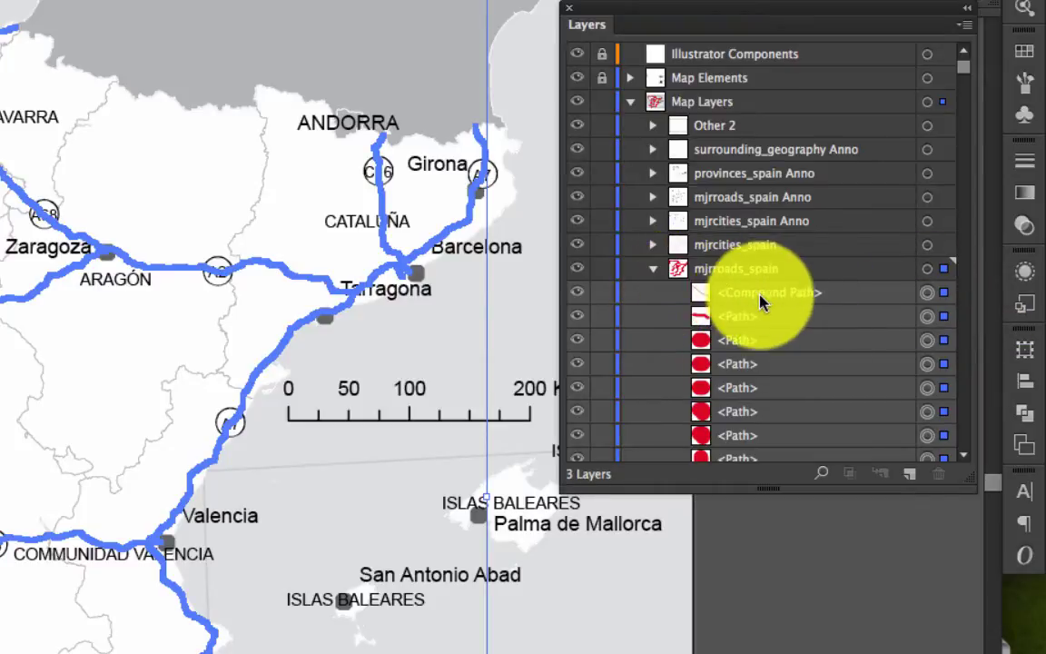
pyautogui.scroll(-10, 781, 390)
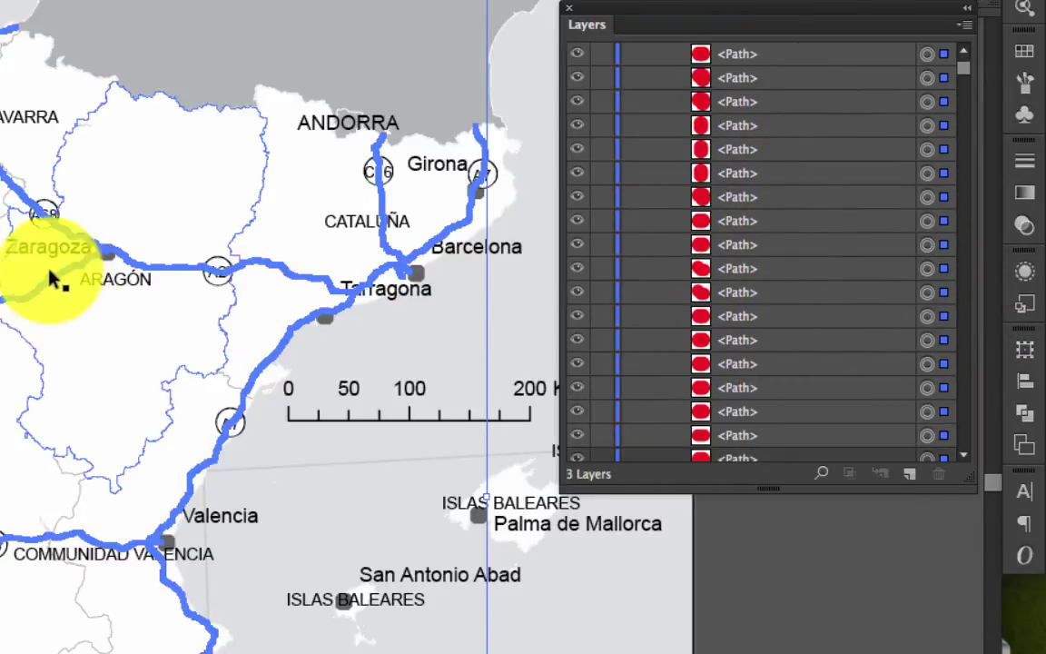
pyautogui.scroll(10, 789, 170)
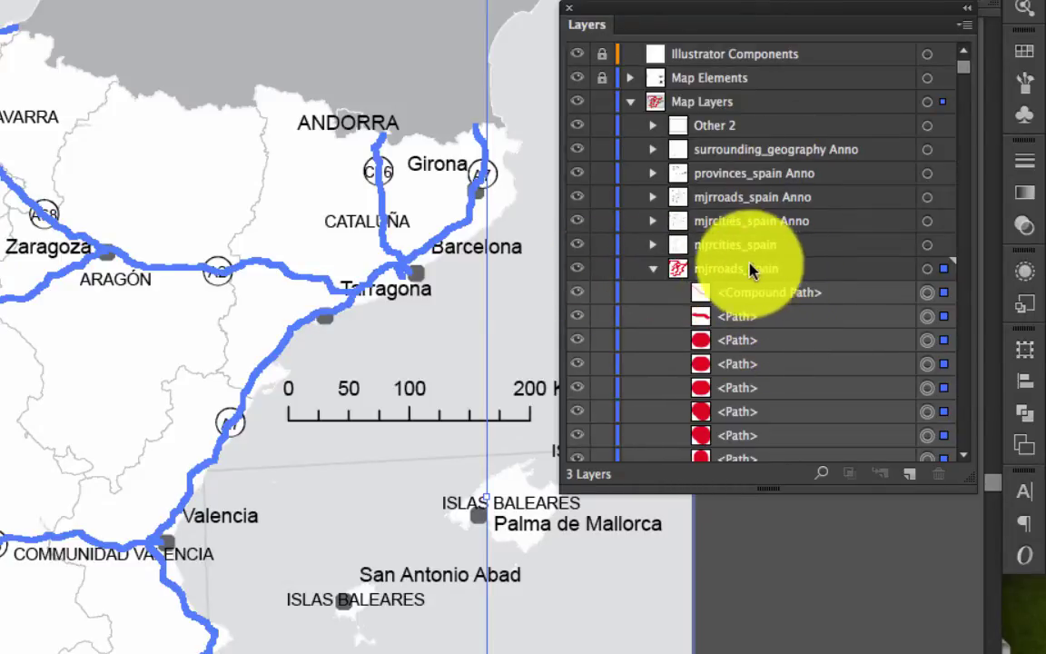
# Lock and collapse the mjrroads_spain layer, and delete the lakes_spain layer
pyautogui.click(602, 269)
pyautogui.click(651, 269)
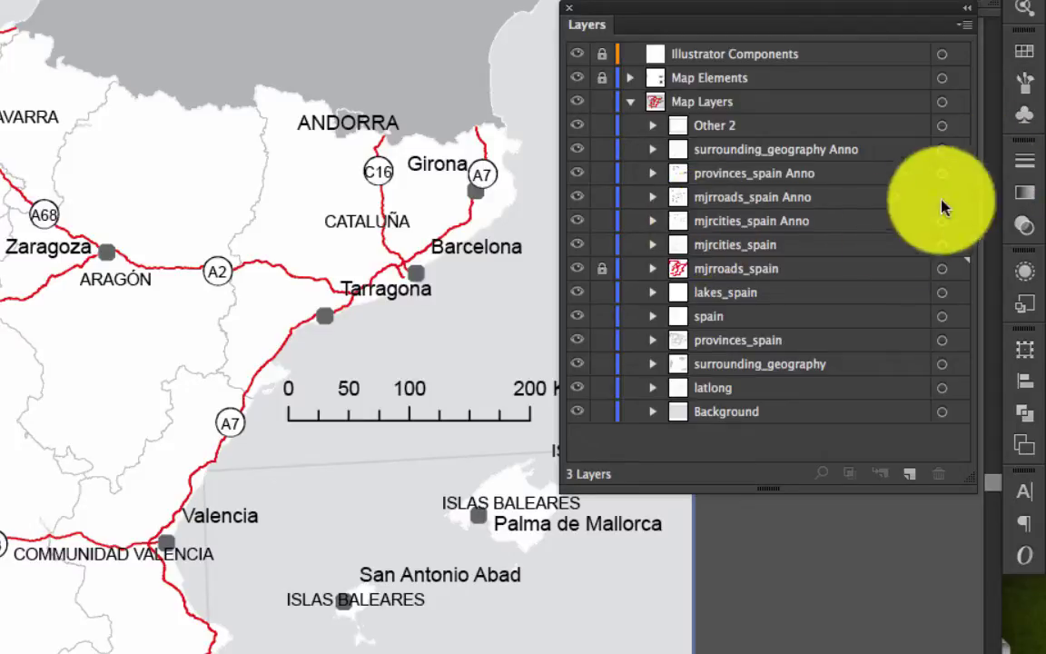
pyautogui.click(717, 294)
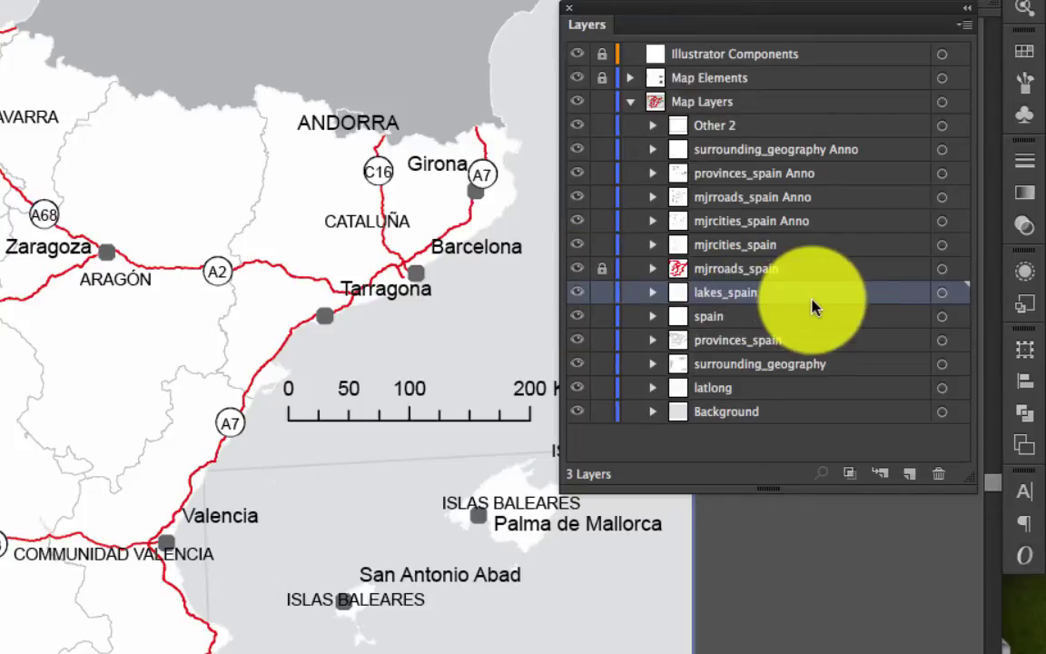
pyautogui.click(938, 473)
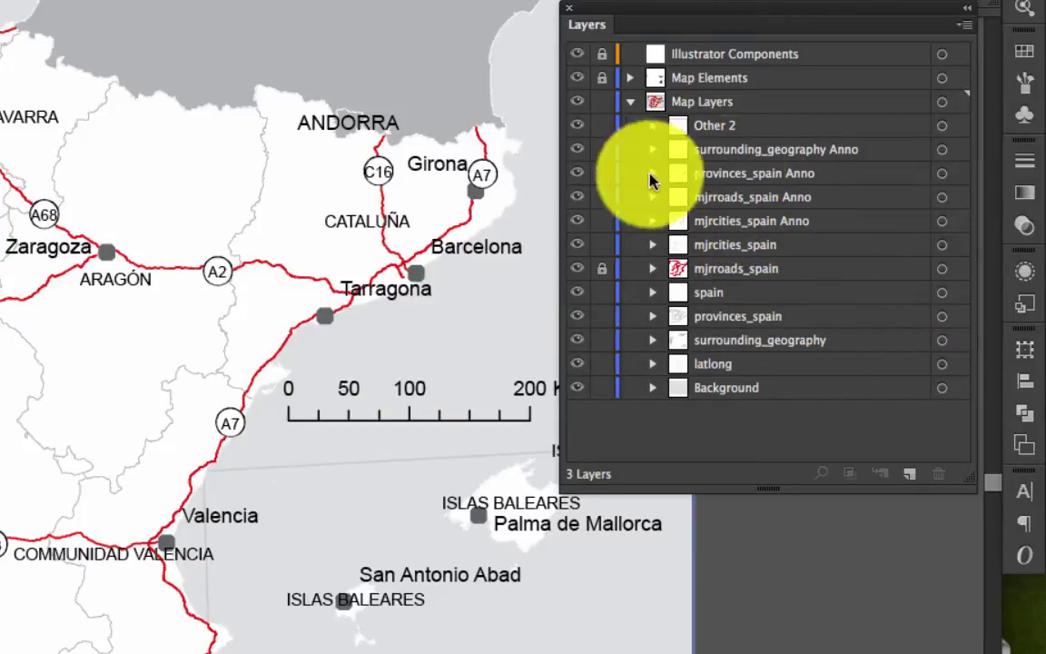
# Identify the provinces_spain Anno labels by hiding and showing that layer, and lock it
pyautogui.click(576, 173)
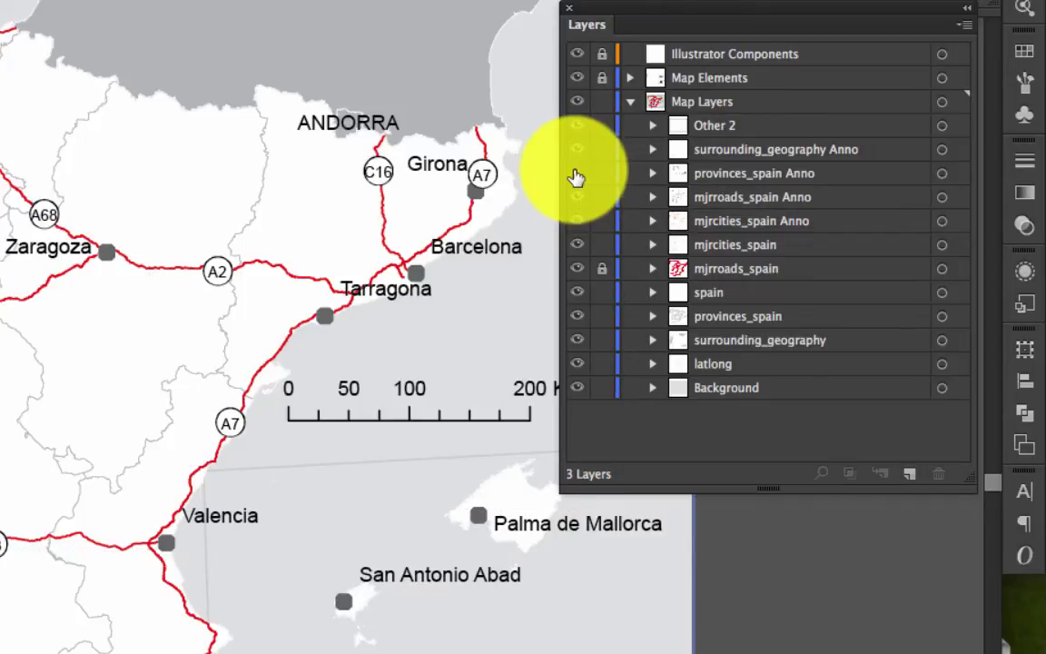
pyautogui.click(576, 174)
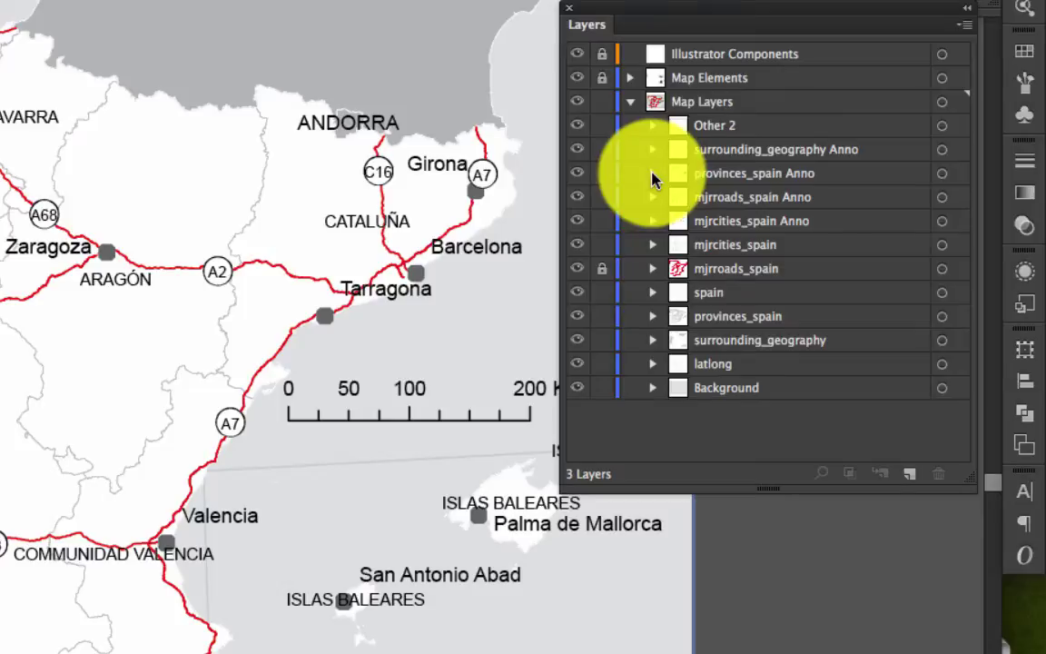
pyautogui.click(601, 174)
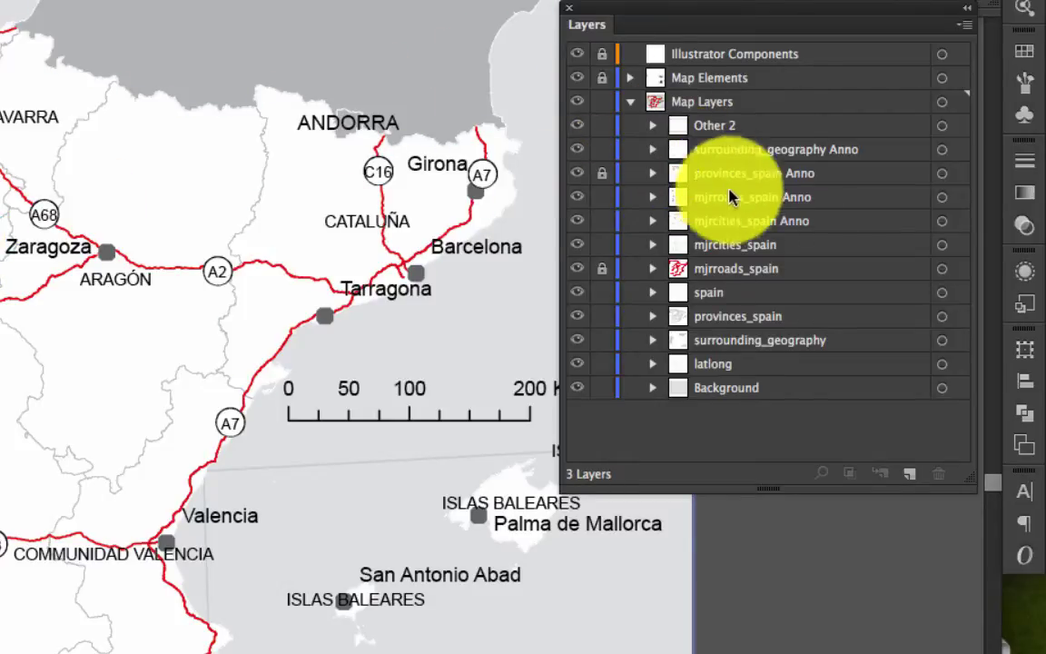
# Unlock mjrroads_spain, recolor the stroke of all its roads magenta (RGB 237, 28, 227), and lock and collapse the layer again
pyautogui.click(602, 268)
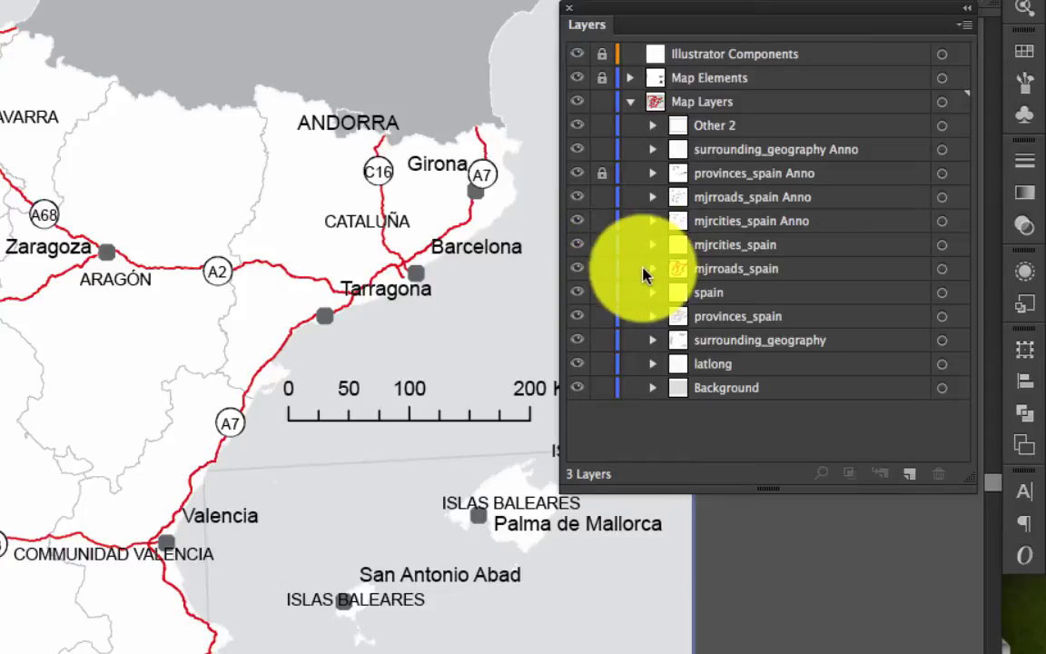
pyautogui.click(650, 270)
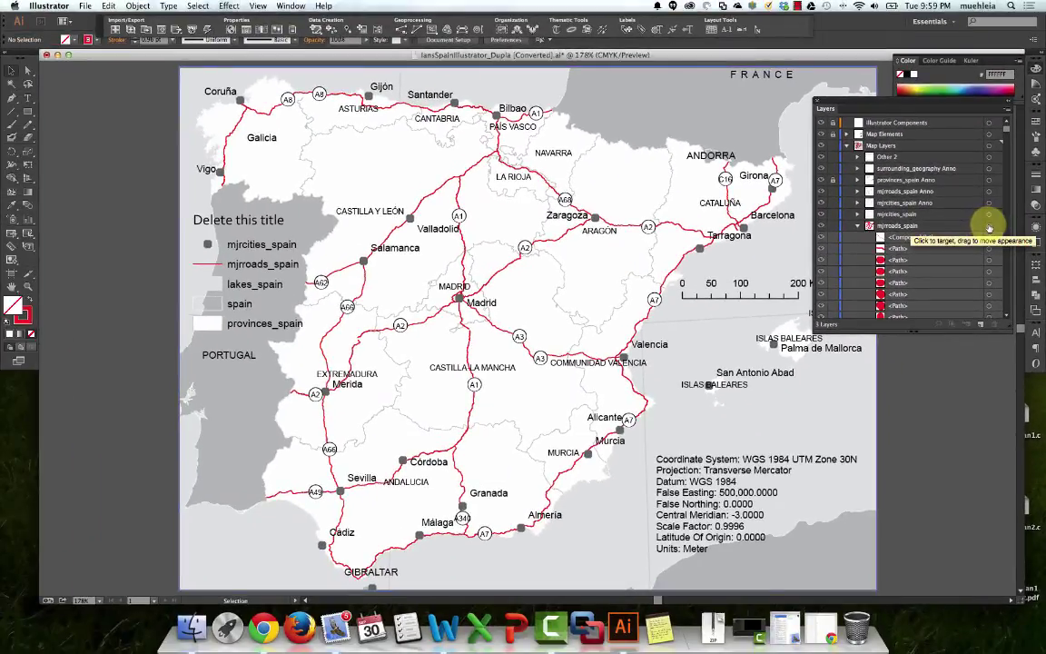
pyautogui.click(990, 228)
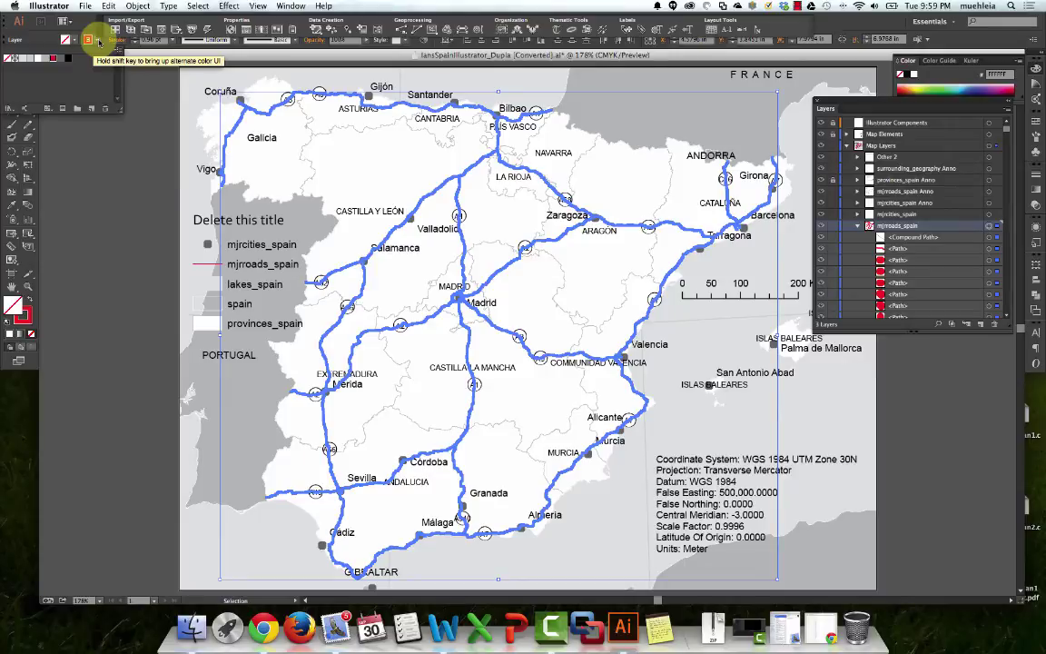
pyautogui.click(88, 38)
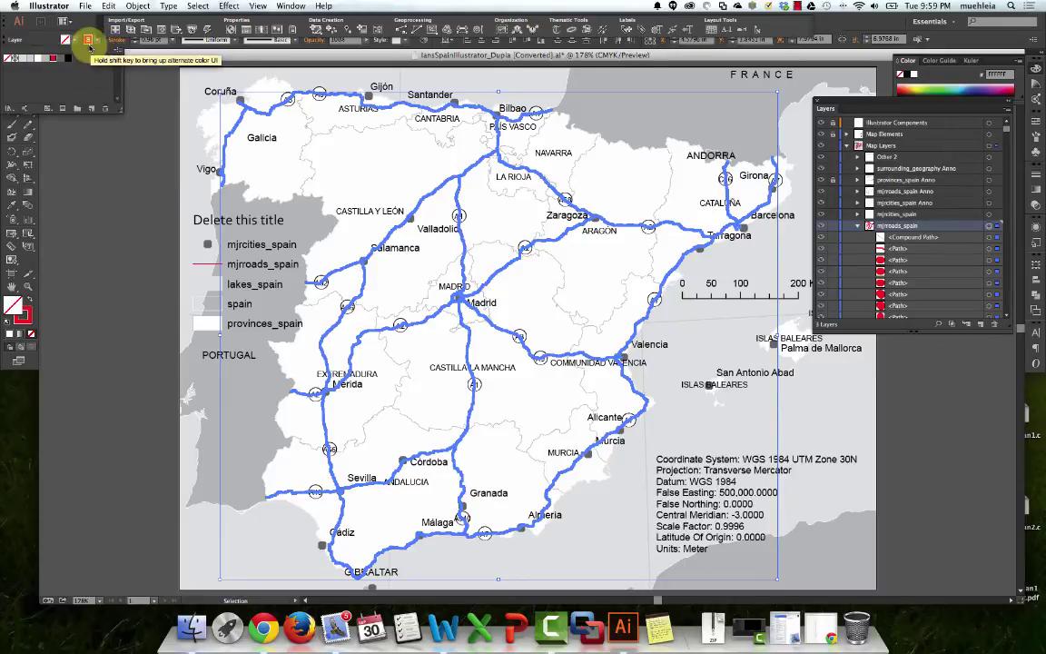
pyautogui.click(88, 40)
pyautogui.keyDown('shift'); pyautogui.click(88, 39); pyautogui.keyUp('shift')
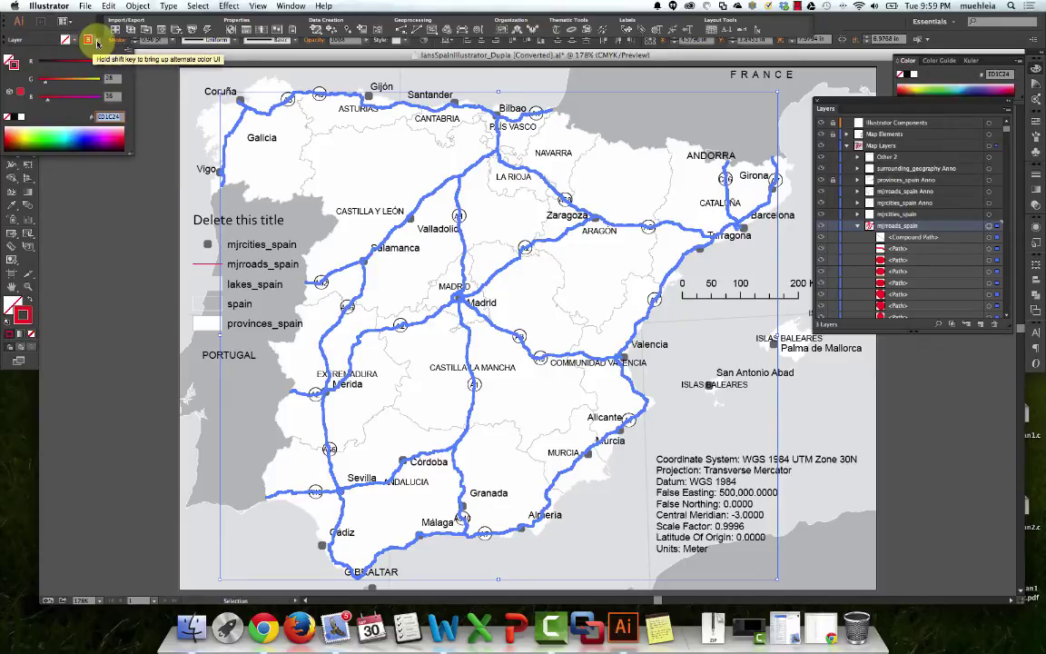
pyautogui.moveTo(42, 96); pyautogui.dragTo(93, 98)
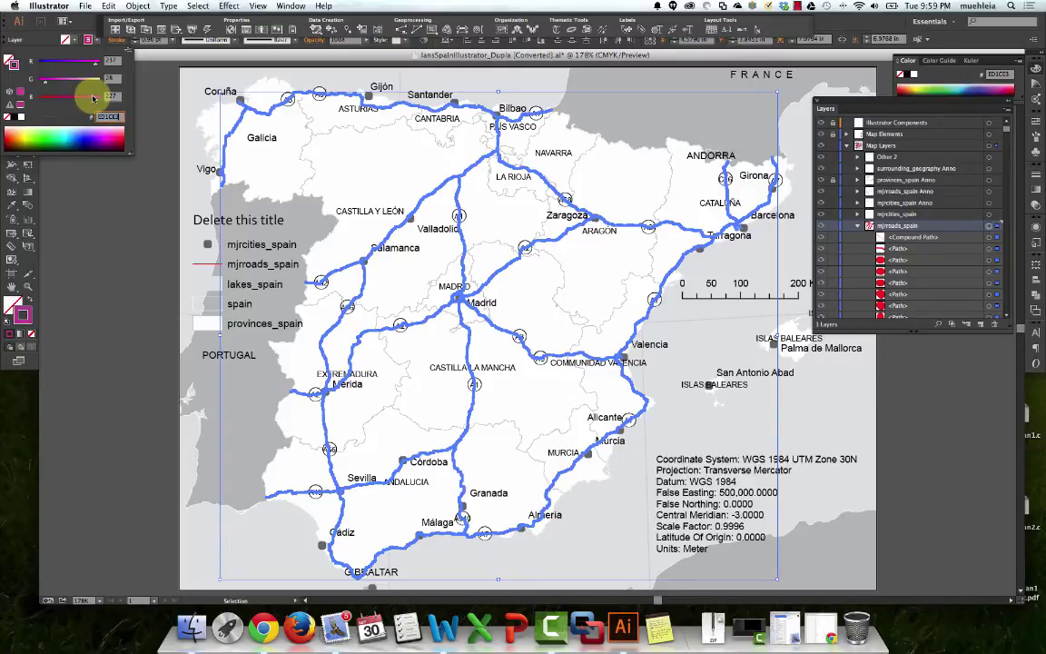
pyautogui.click(159, 141)
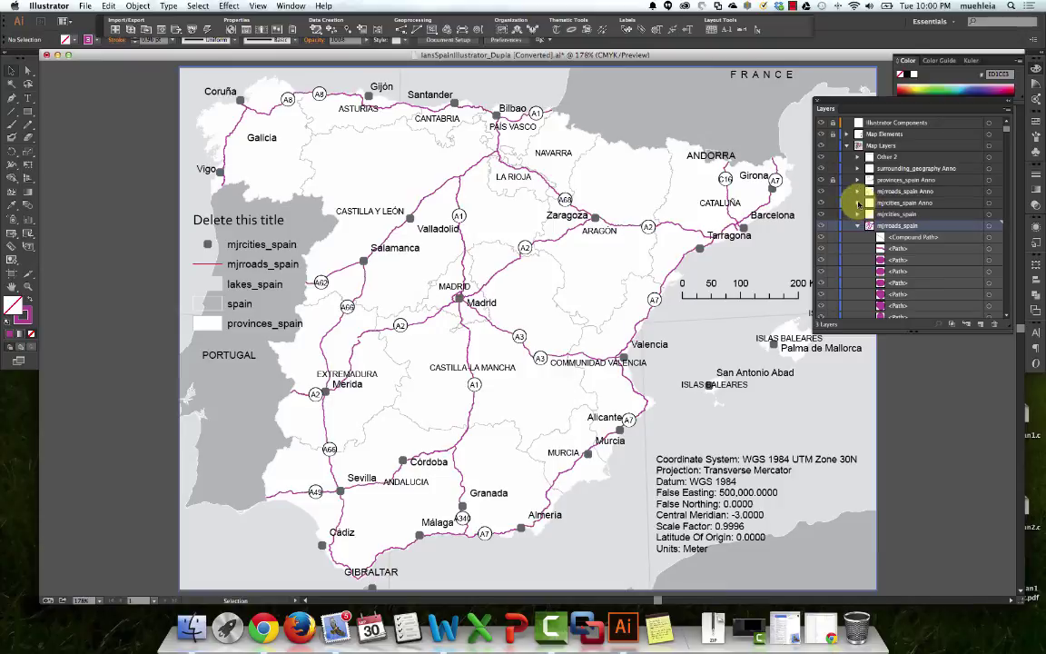
pyautogui.click(832, 226)
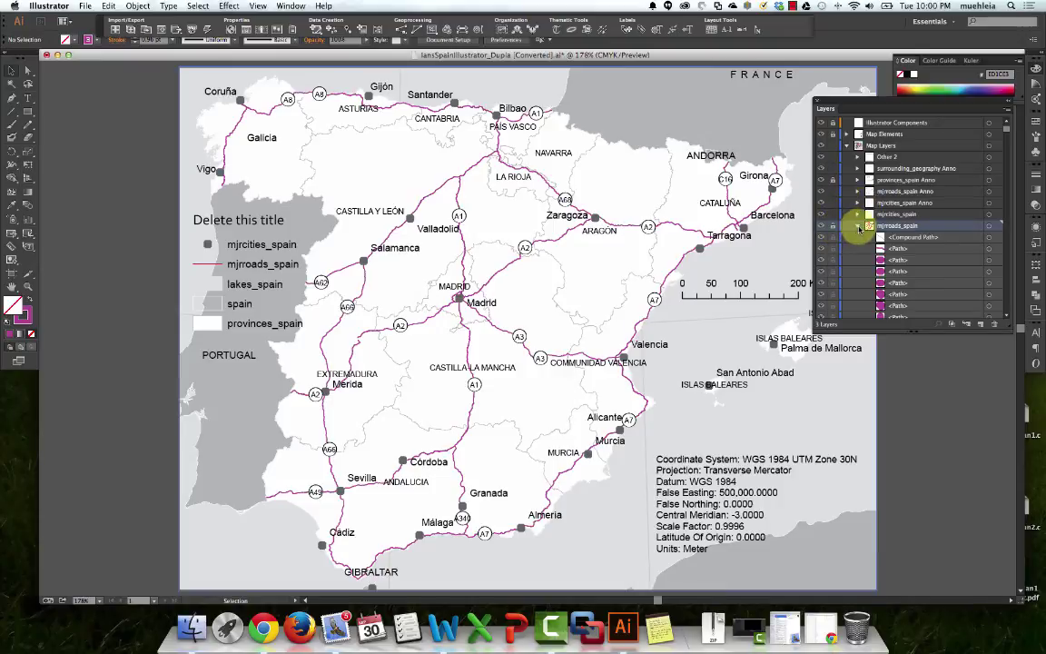
pyautogui.click(858, 226)
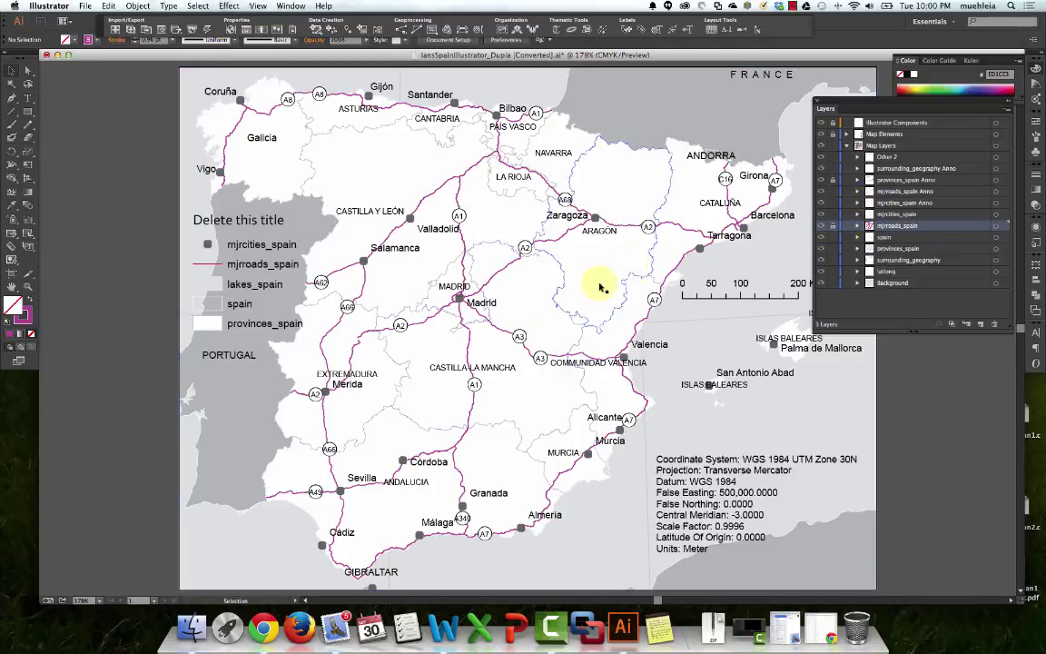
# Locate the city markers' layer from the Zaragoza marker, expand the nested groups in mjrcities_spain, and delete the inner clip group's clipping path
pyautogui.click(593, 219)
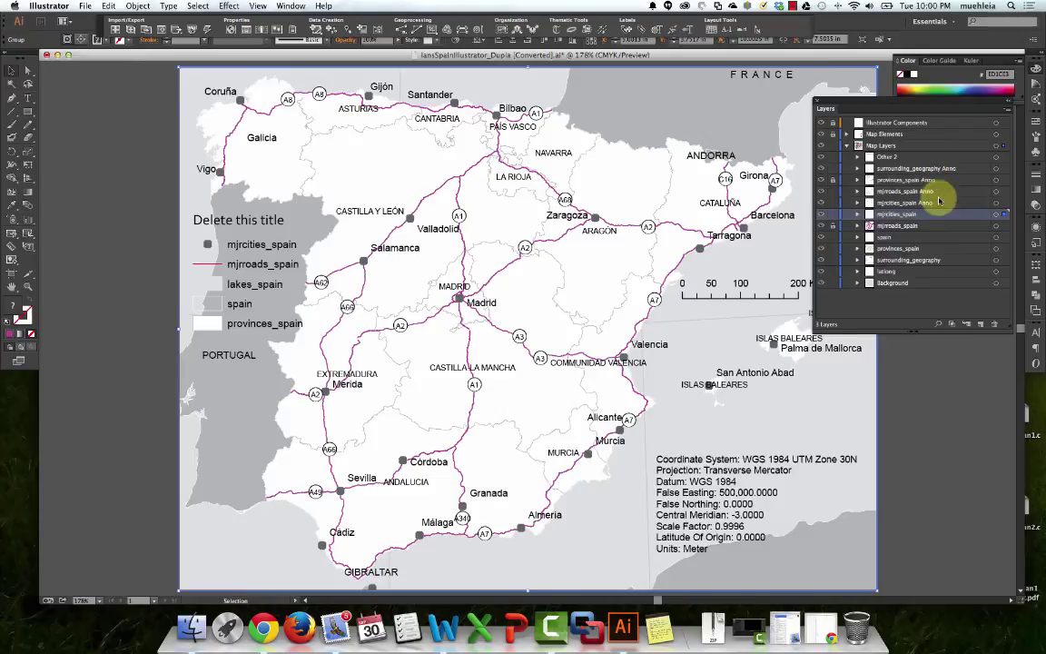
pyautogui.click(857, 215)
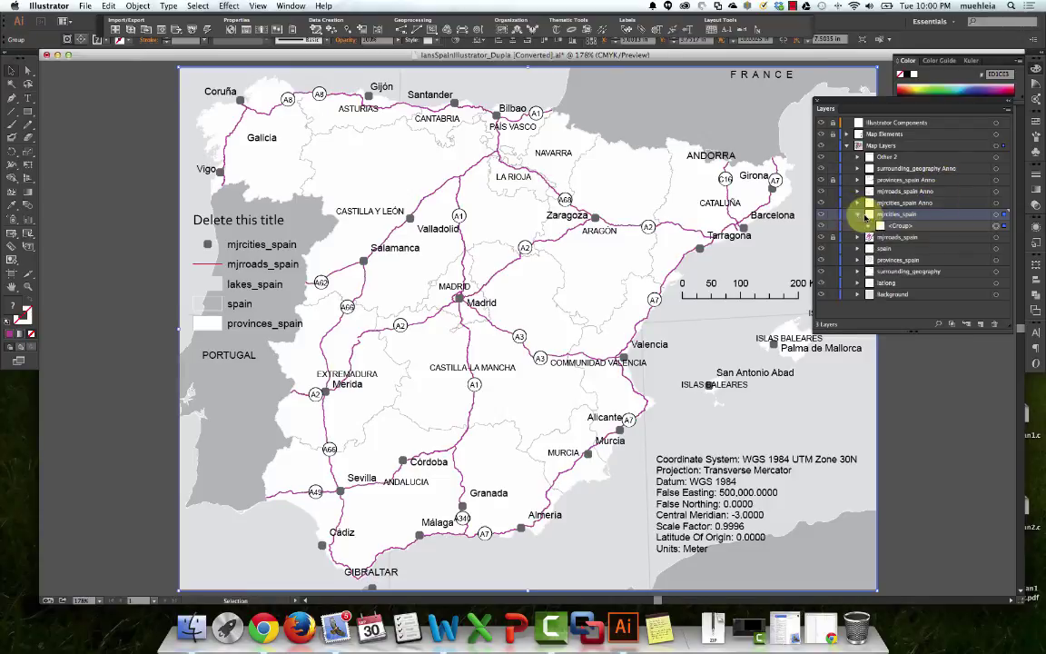
pyautogui.click(868, 226)
pyautogui.click(878, 237)
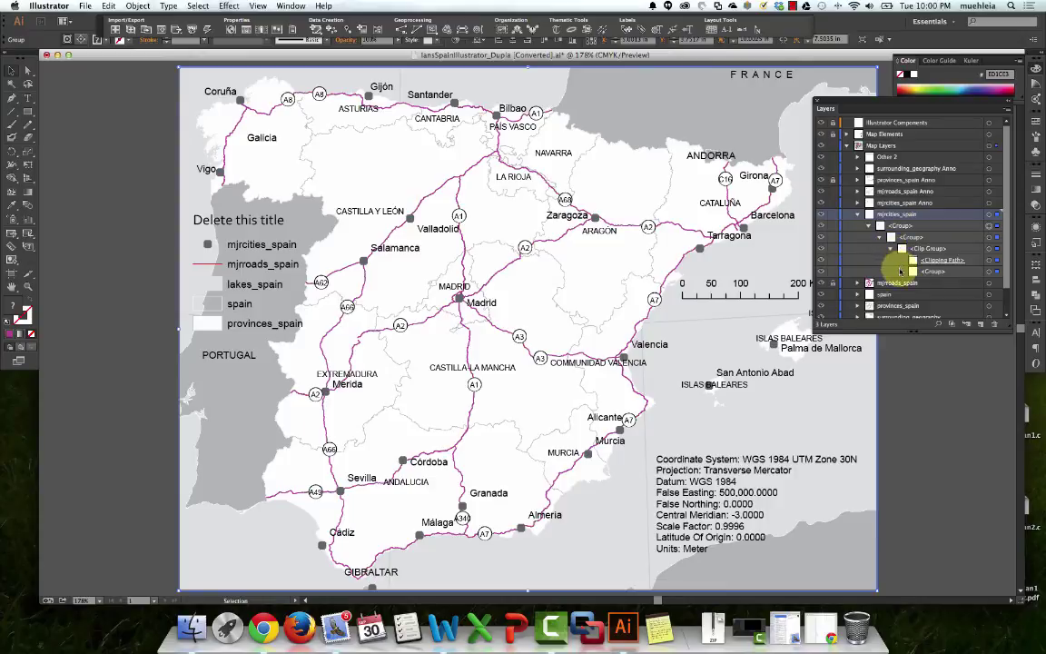
pyautogui.click(900, 271)
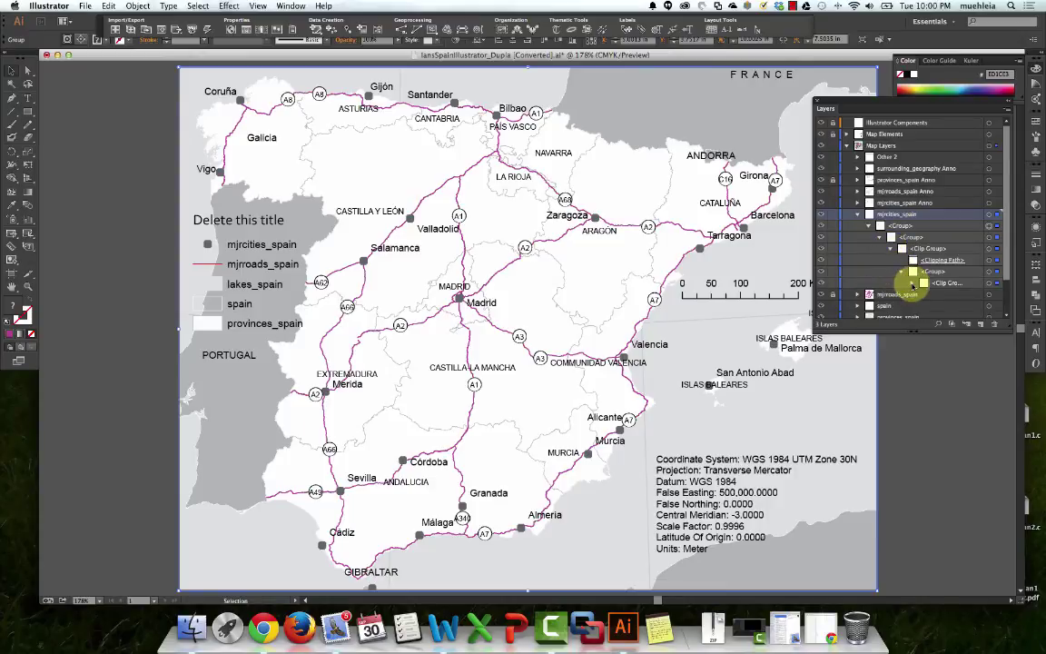
pyautogui.click(912, 283)
pyautogui.click(990, 296)
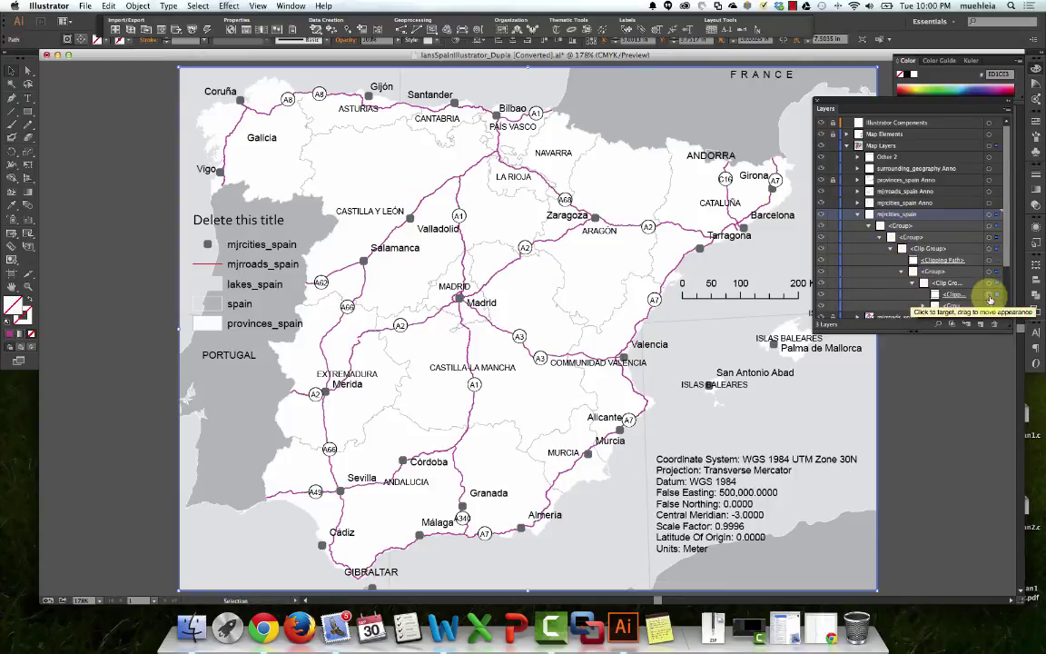
pyautogui.moveTo(990, 298); pyautogui.dragTo(933, 294)
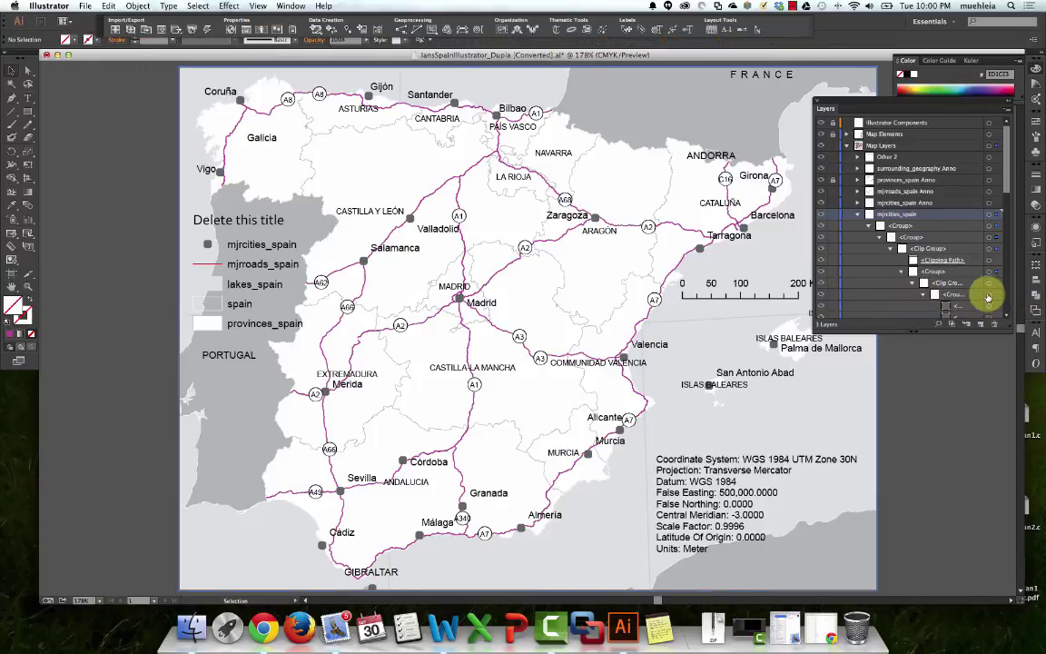
# Ungroup the groups around the city markers so their paths sit directly in the inner clip group of mjrcities_spain
pyautogui.click(988, 297)
pyautogui.click(989, 288)
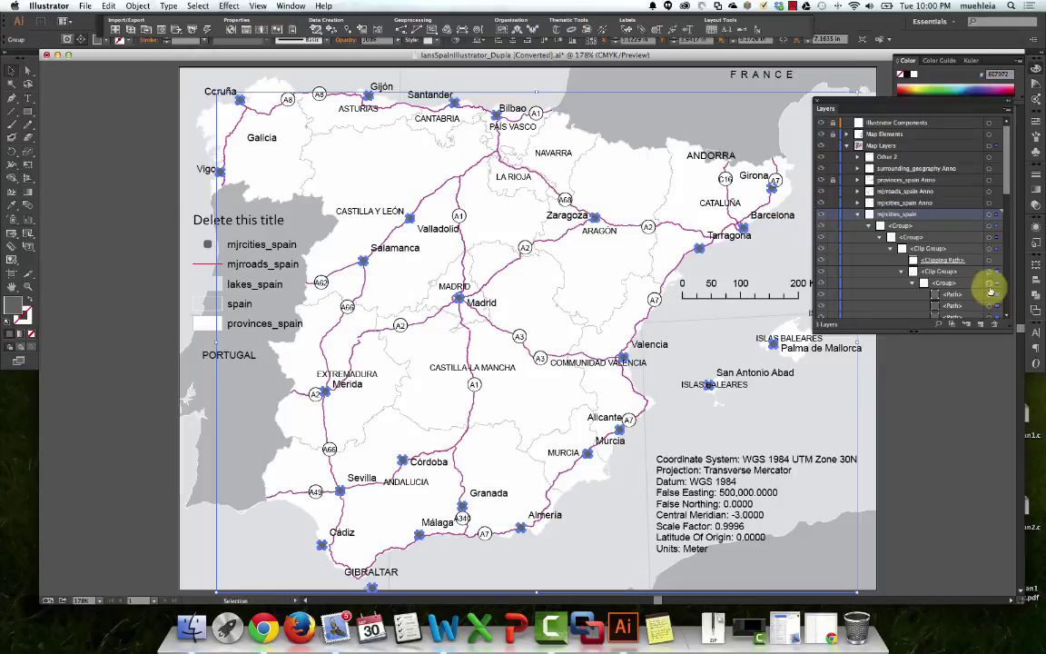
pyautogui.press('super+shift+g')
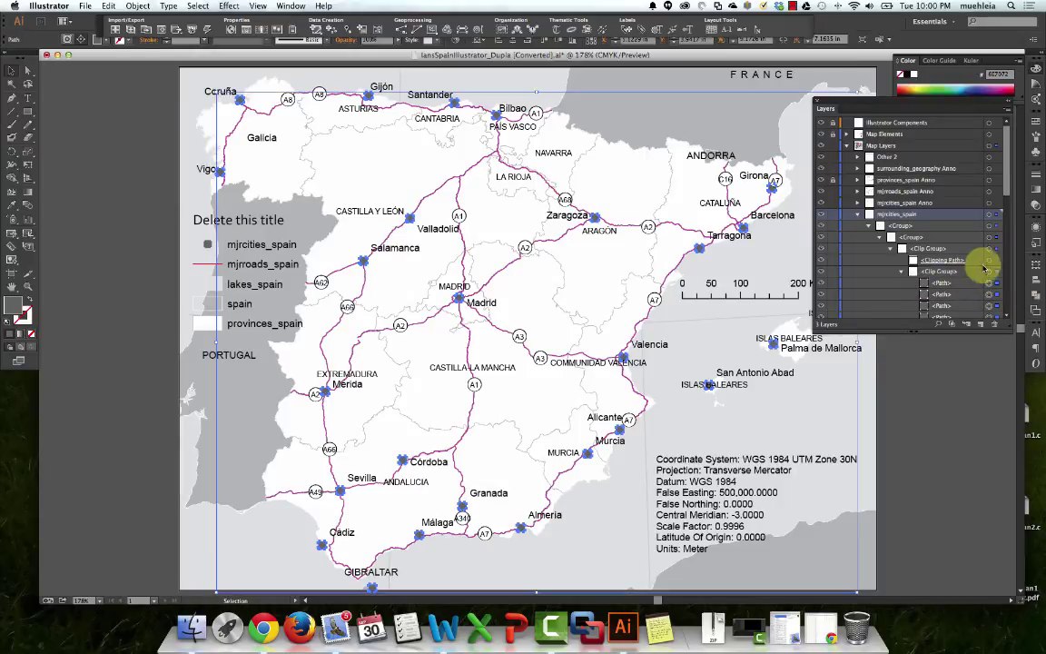
# Check what the nested clip group and the remaining clipping path in mjrcities_spain contain, and delete that outer clipping path
pyautogui.click(988, 273)
pyautogui.click(988, 261)
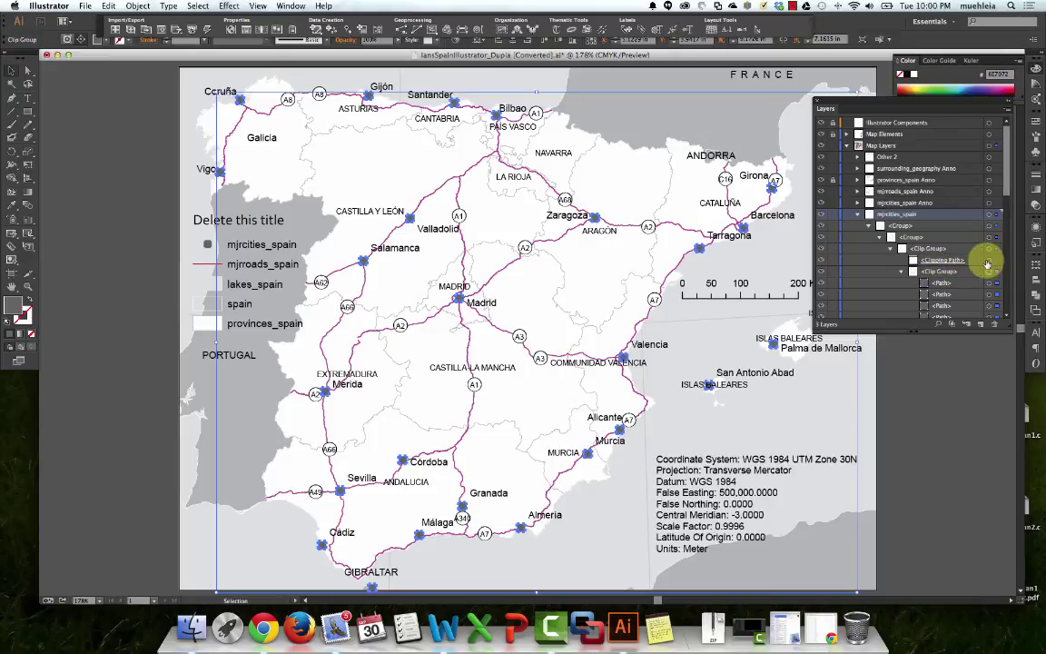
pyautogui.click(988, 262)
pyautogui.click(989, 272)
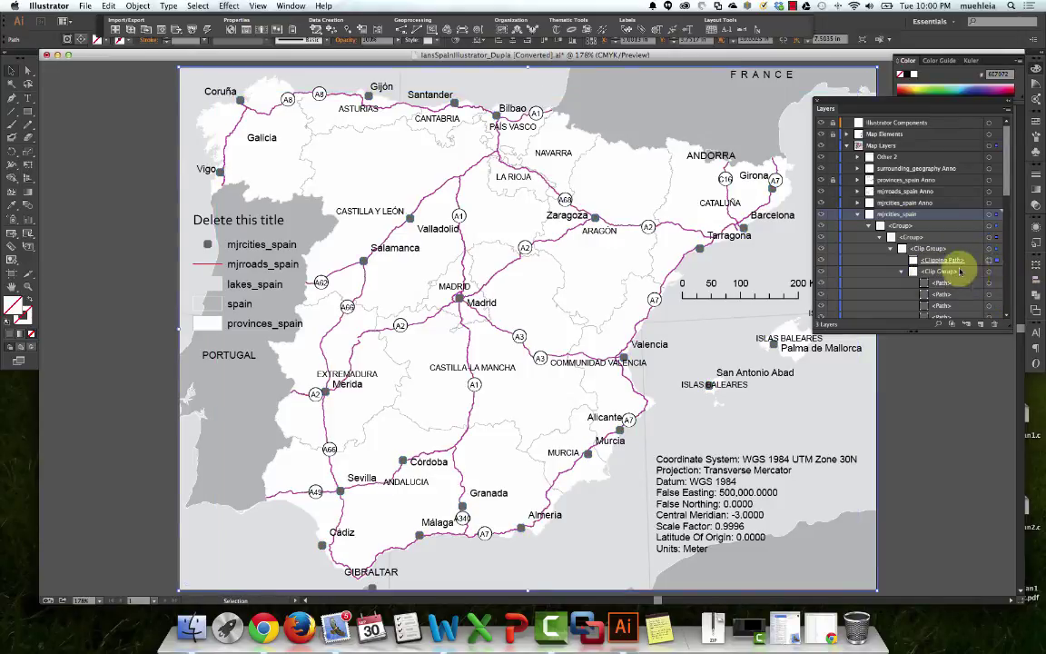
pyautogui.click(989, 272)
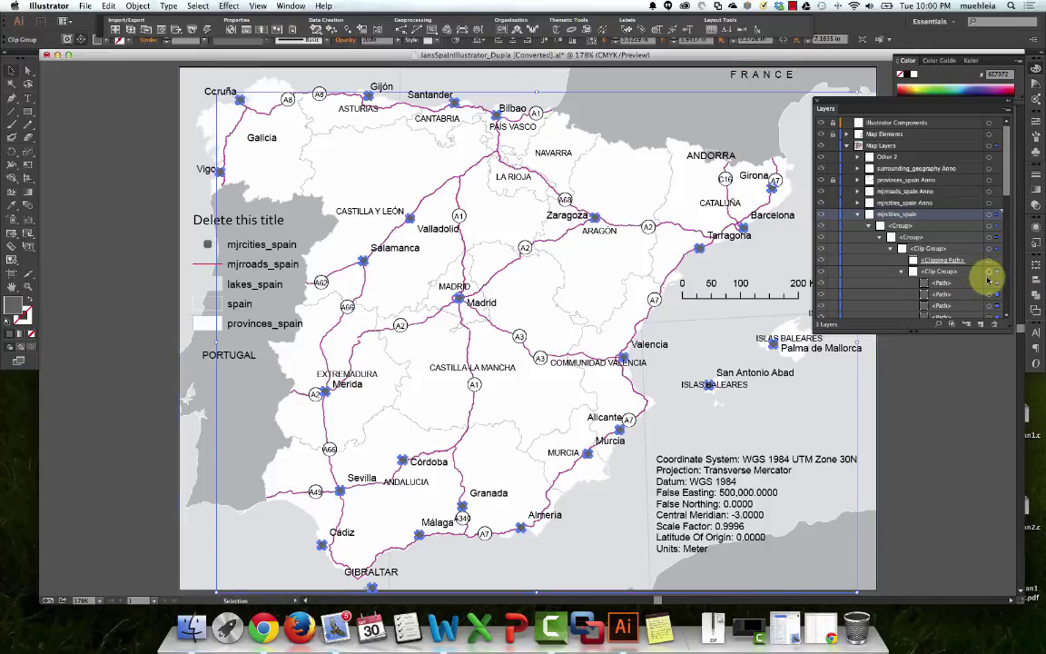
pyautogui.click(956, 272)
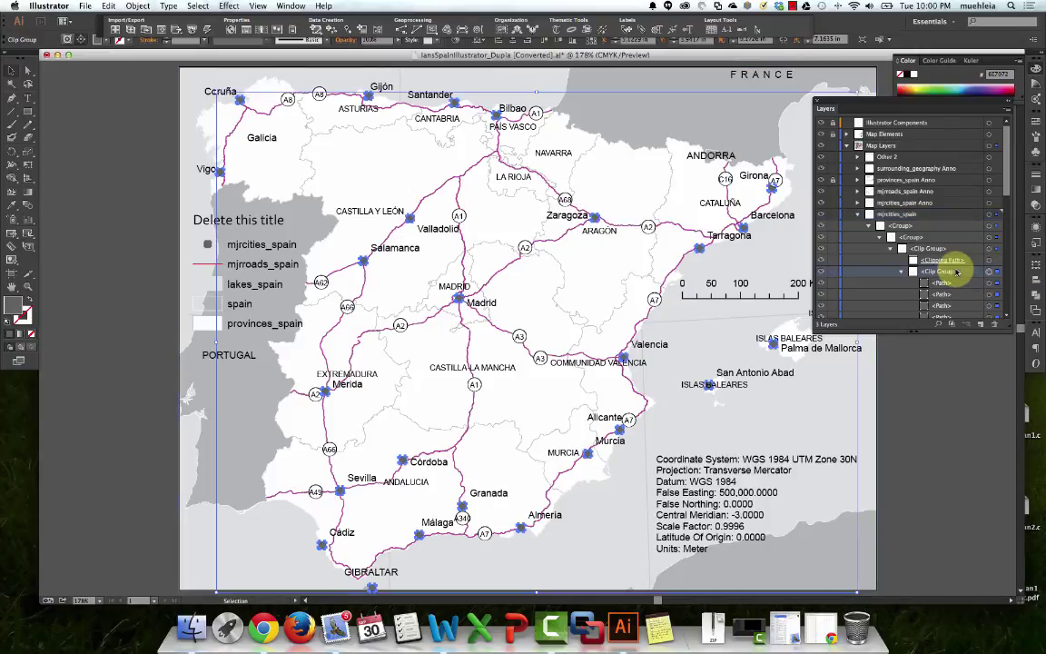
pyautogui.click(946, 272)
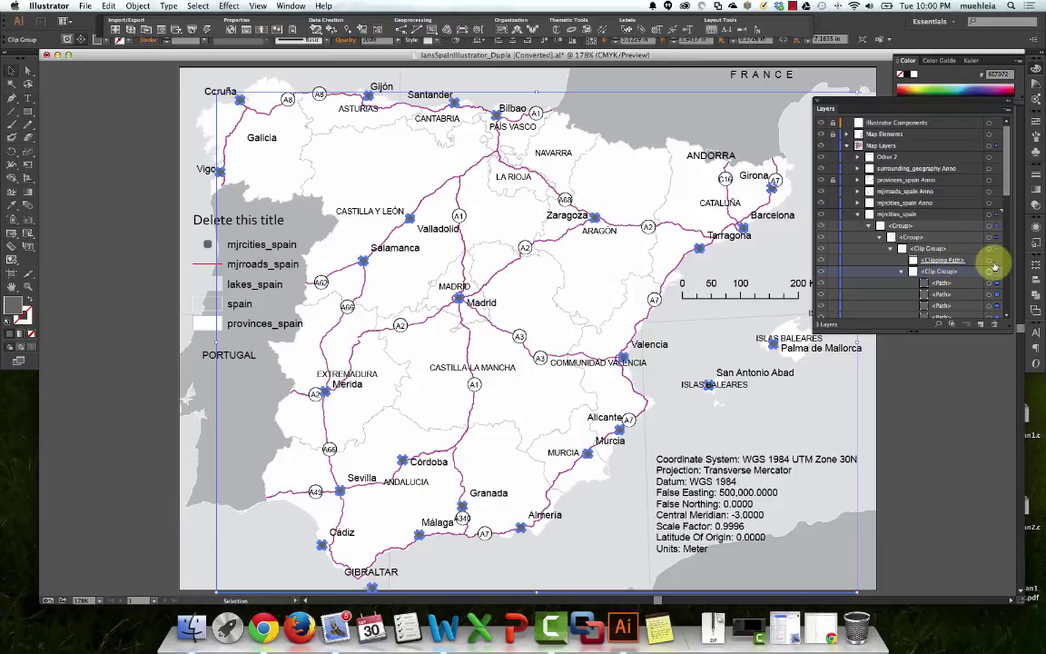
pyautogui.click(990, 261)
pyautogui.press('Delete')
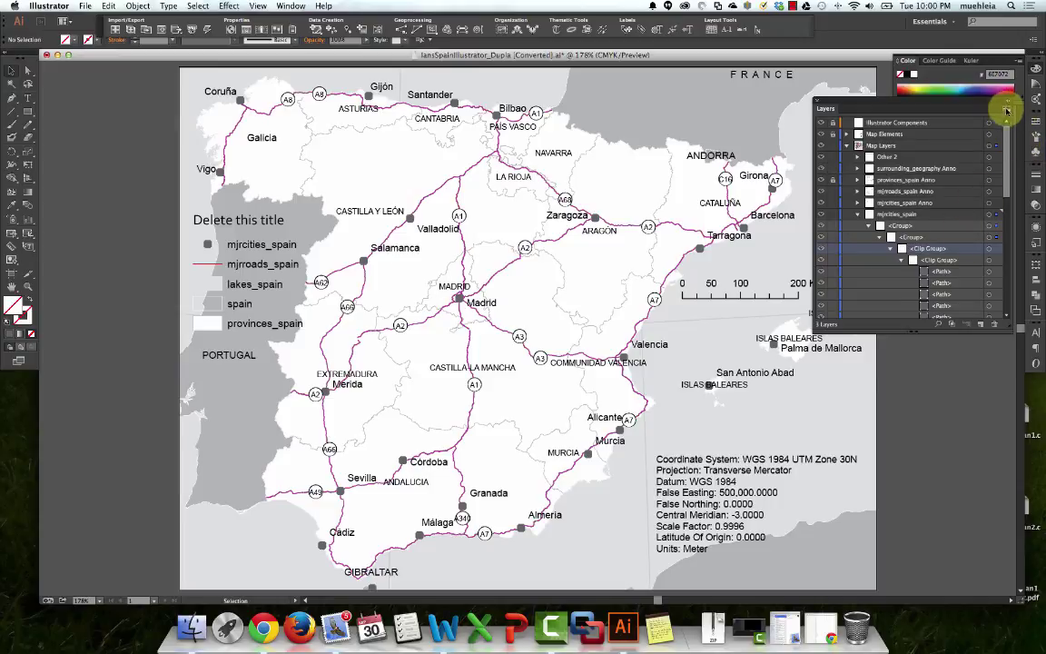
# Ungroup all remaining groups in mjrcities_spain so the city marker paths sit directly in the layer, and collapse it
pyautogui.click(1008, 111)
pyautogui.click(926, 174)
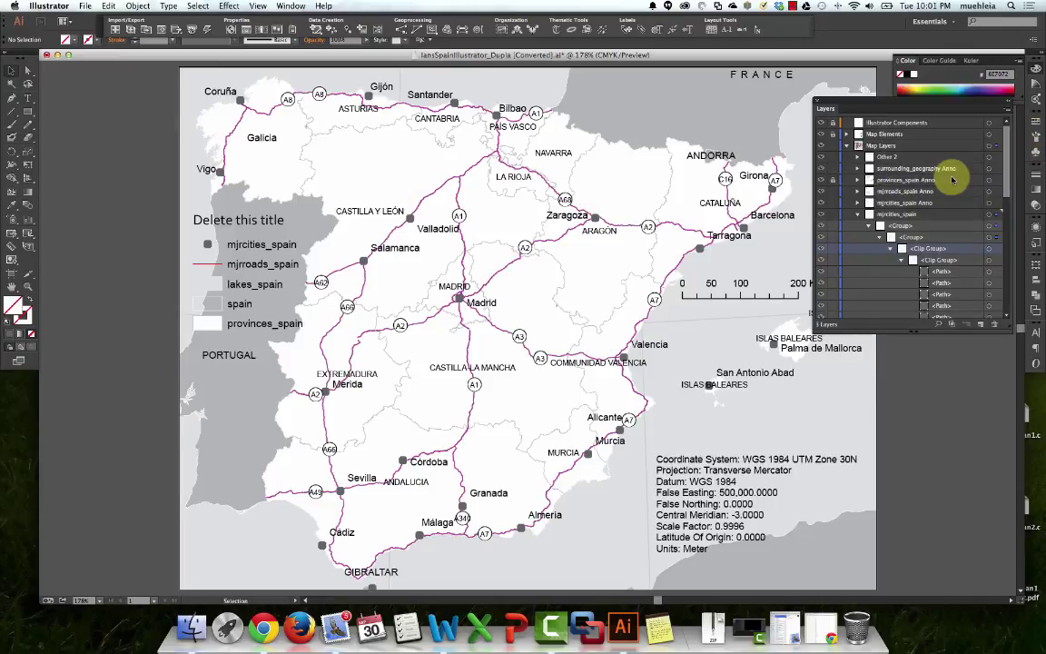
pyautogui.click(989, 249)
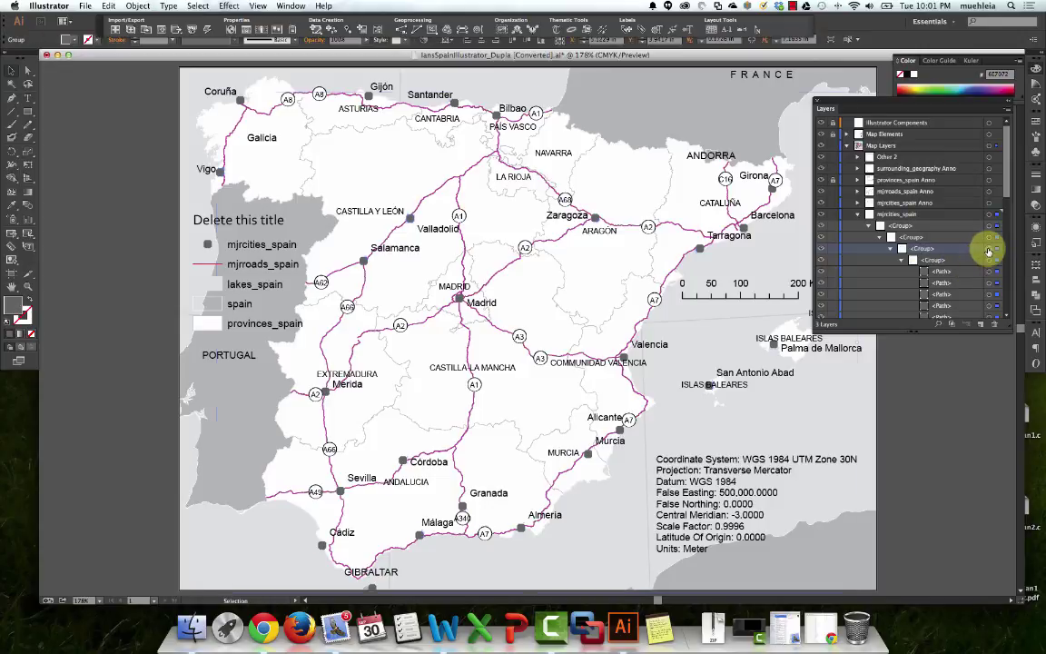
pyautogui.press('super+shift+g')
pyautogui.press('super+shift+g')
pyautogui.press('super+shift+g')
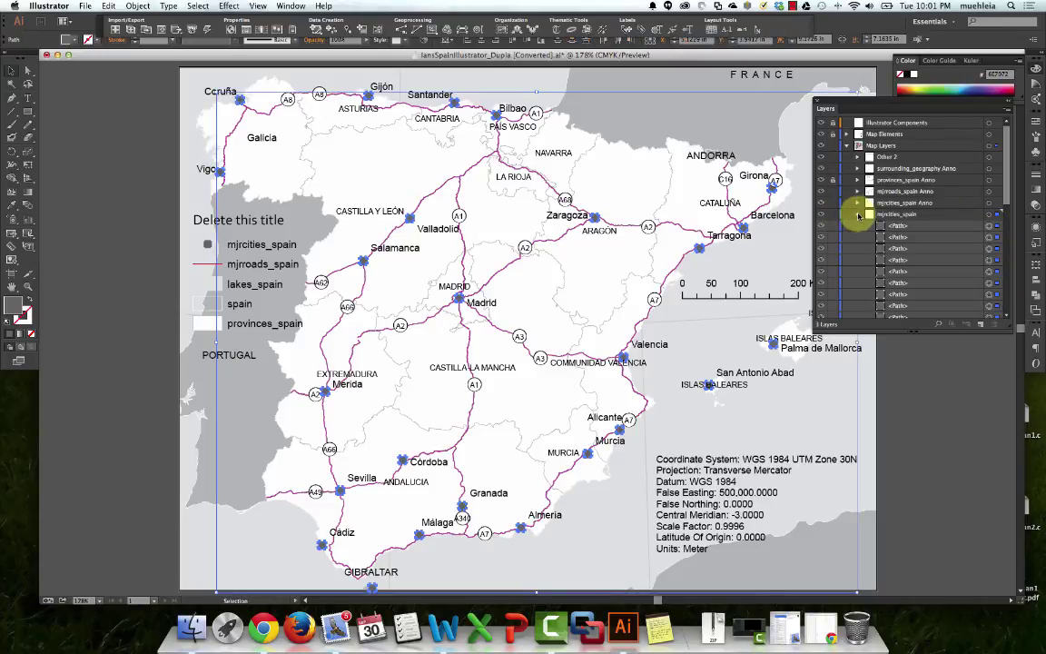
pyautogui.click(857, 215)
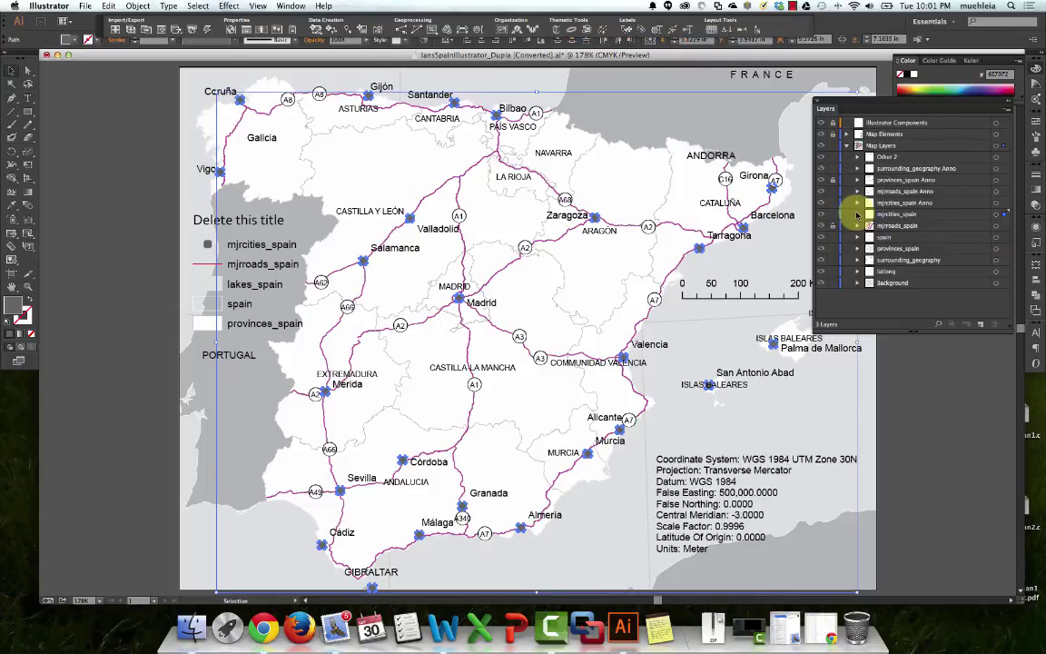